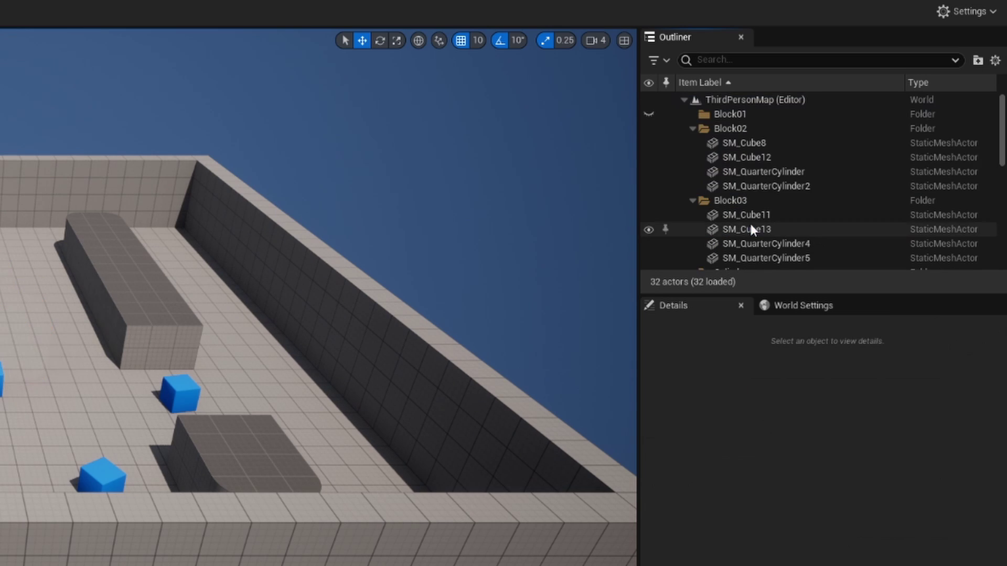
# Step: Collapse the Block and Lighting folders in the Outliner
pyautogui.click(746, 157)
pyautogui.keyDown('shift'); pyautogui.click(755, 201); pyautogui.keyUp('shift')
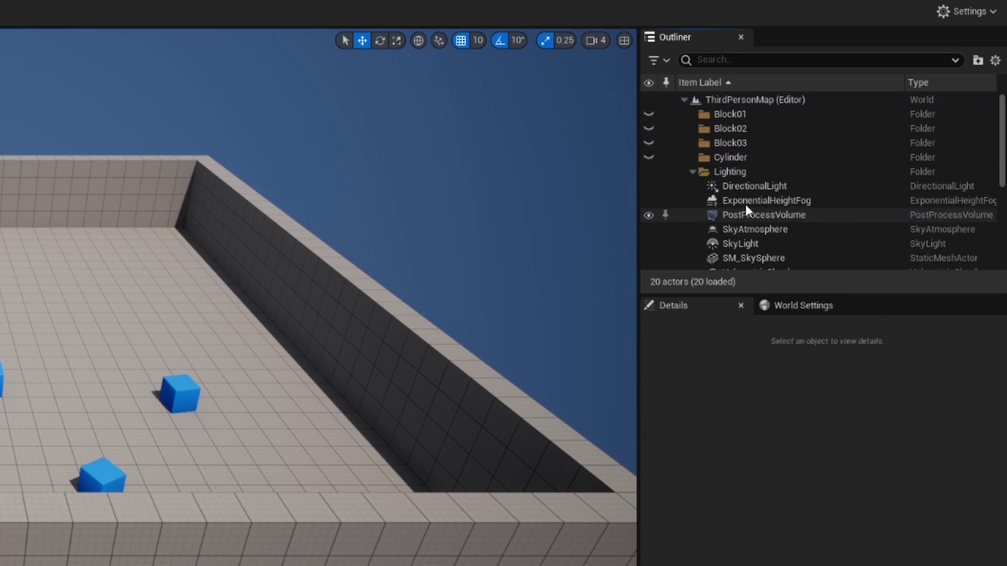
pyautogui.click(744, 191)
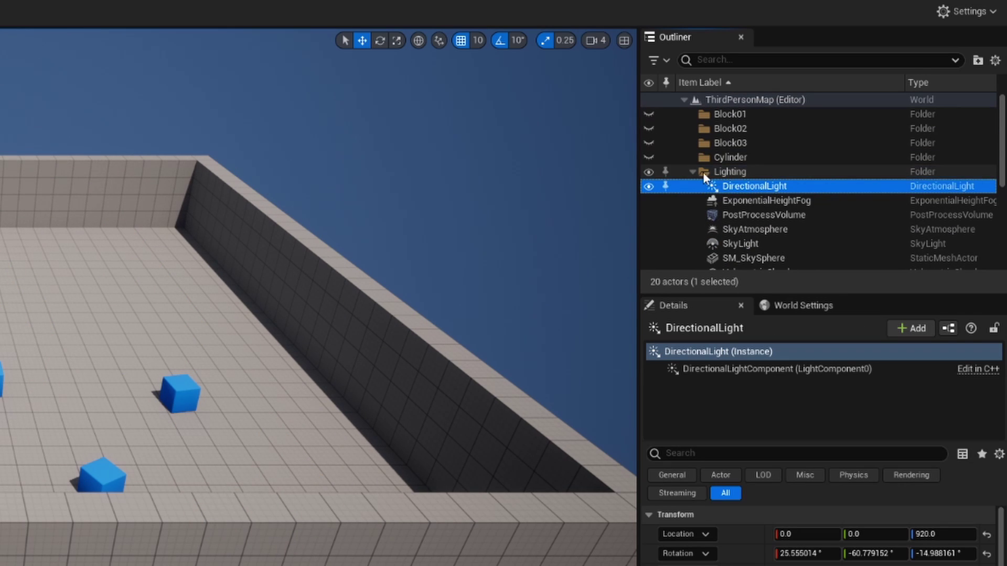
pyautogui.doubleClick(761, 174)
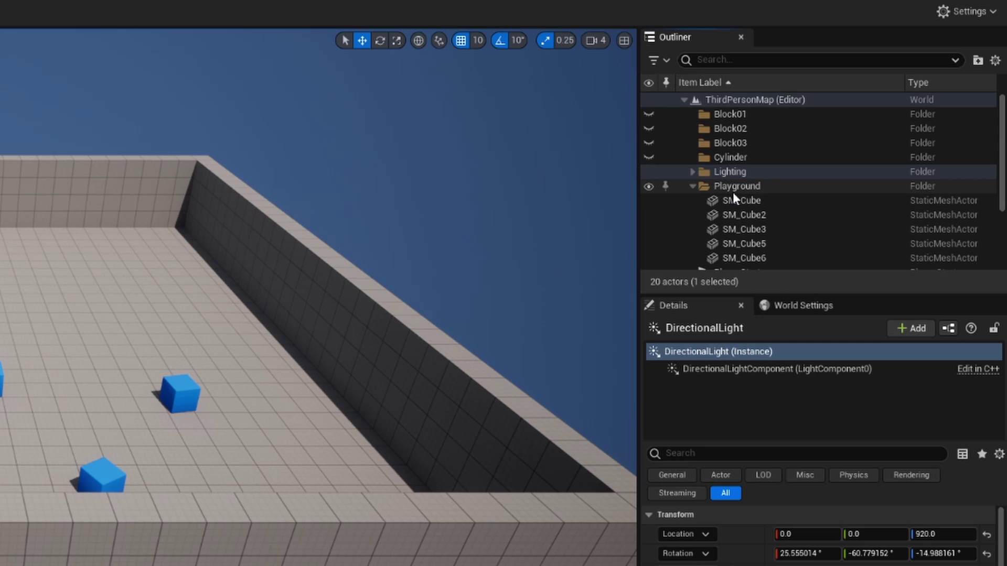
# Step: Delete all Playground actors, then delete the remaining Block folders
pyautogui.click(739, 200)
pyautogui.scroll(-4, 735, 202)
pyautogui.keyDown('shift'); pyautogui.click(759, 263); pyautogui.keyUp('shift')
pyautogui.press('Delete')
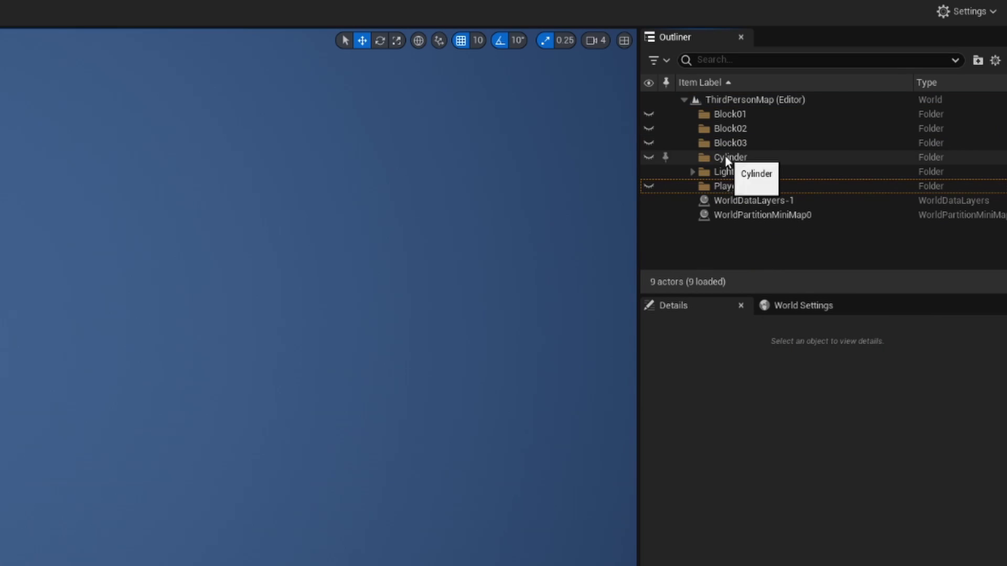
pyautogui.click(724, 143)
pyautogui.press('Delete')
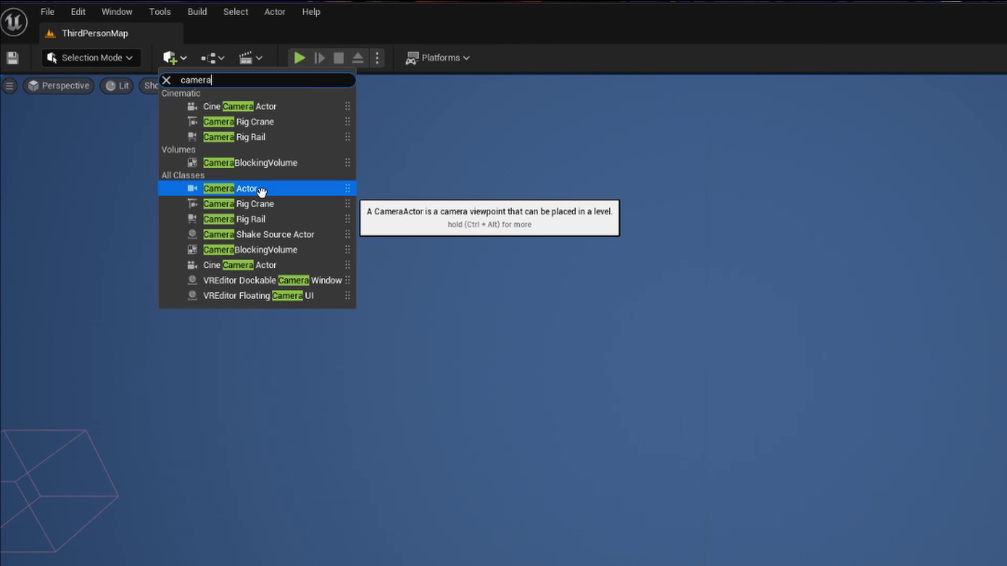
# Step: Add a Camera Actor, reset its location to 0, 0, 0, and frame it from a tilted angle
pyautogui.click(261, 190)
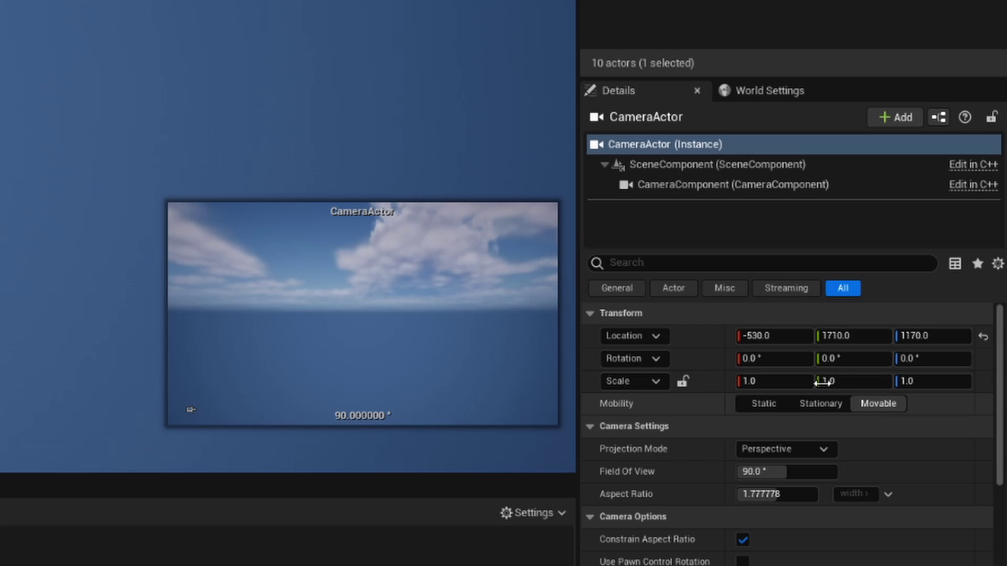
pyautogui.click(983, 339)
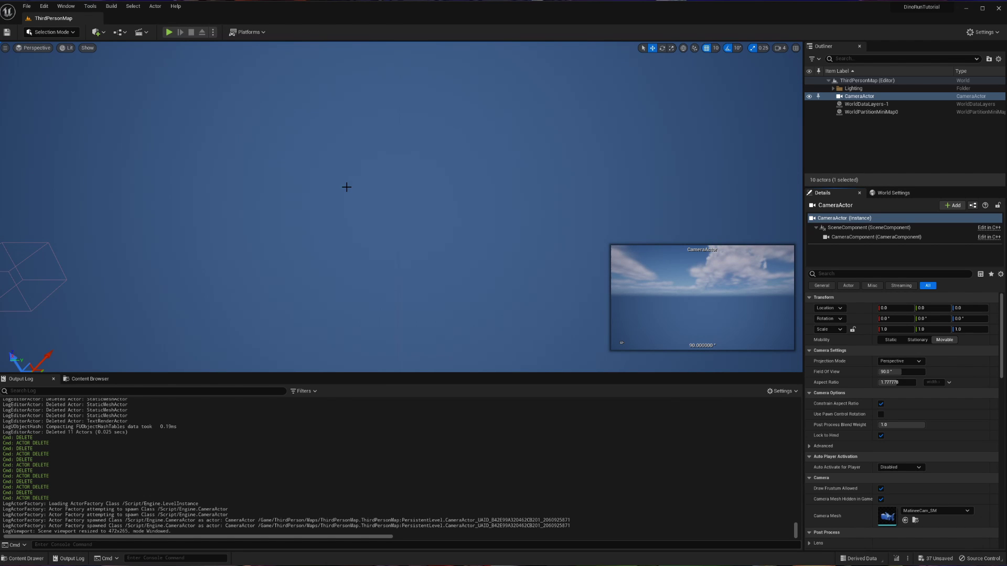
pyautogui.press('f')
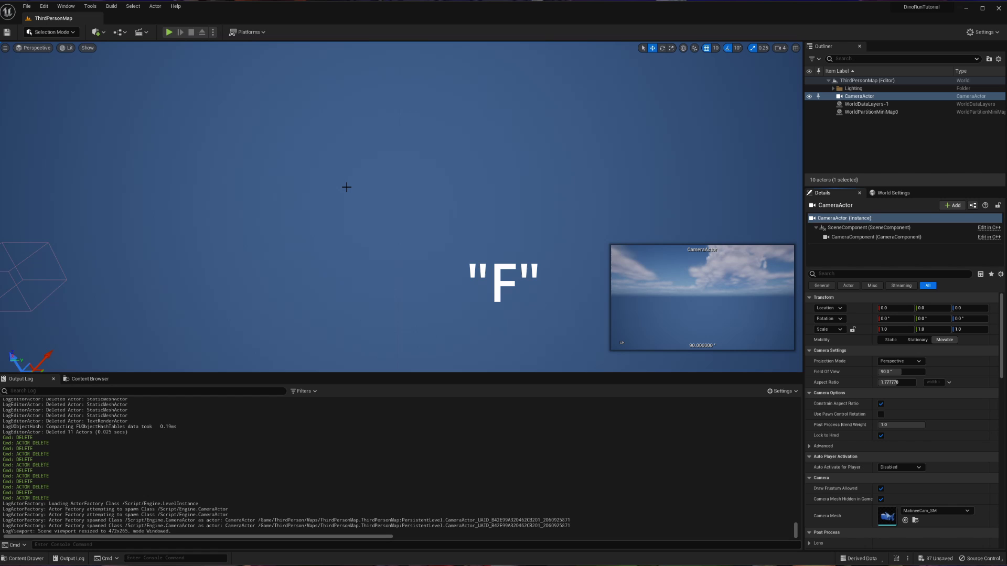
pyautogui.scroll(-5, 330, 184)
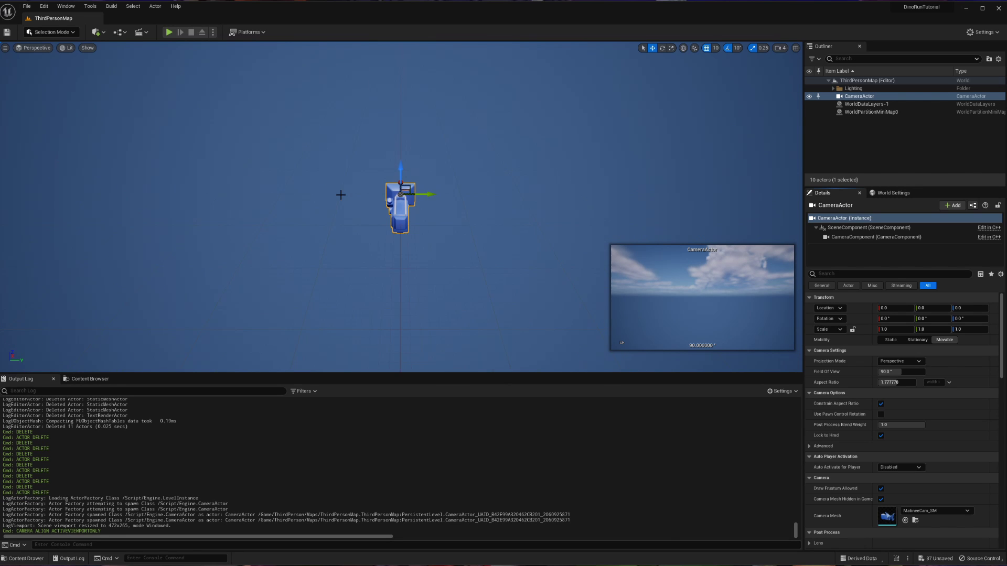
pyautogui.keyDown('alt'); pyautogui.moveTo(339, 193); pyautogui.dragTo(341, 195); pyautogui.keyUp('alt')
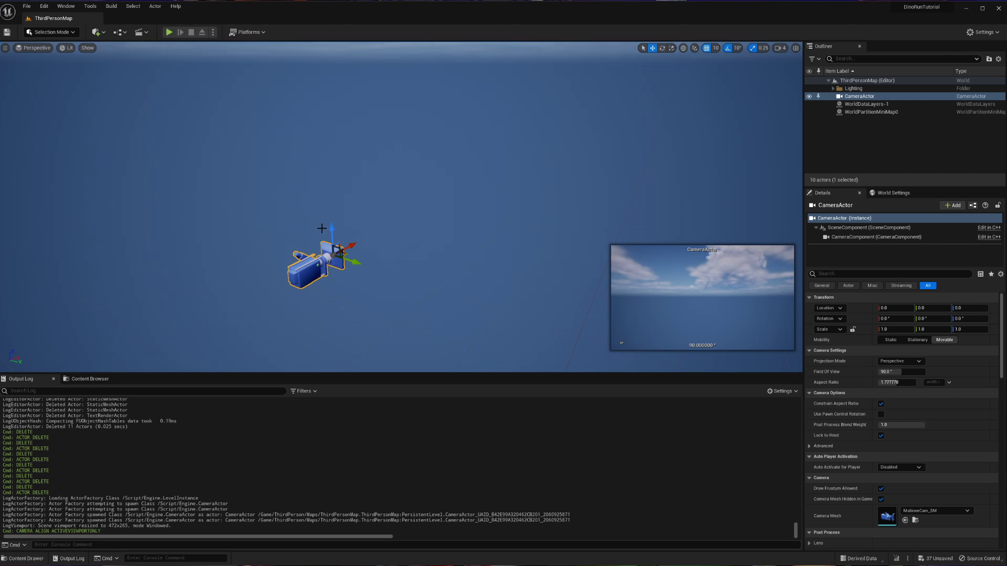
# Step: Add a Cube shape to the level and duplicate it twice
pyautogui.click(96, 32)
pyautogui.moveTo(123, 115)
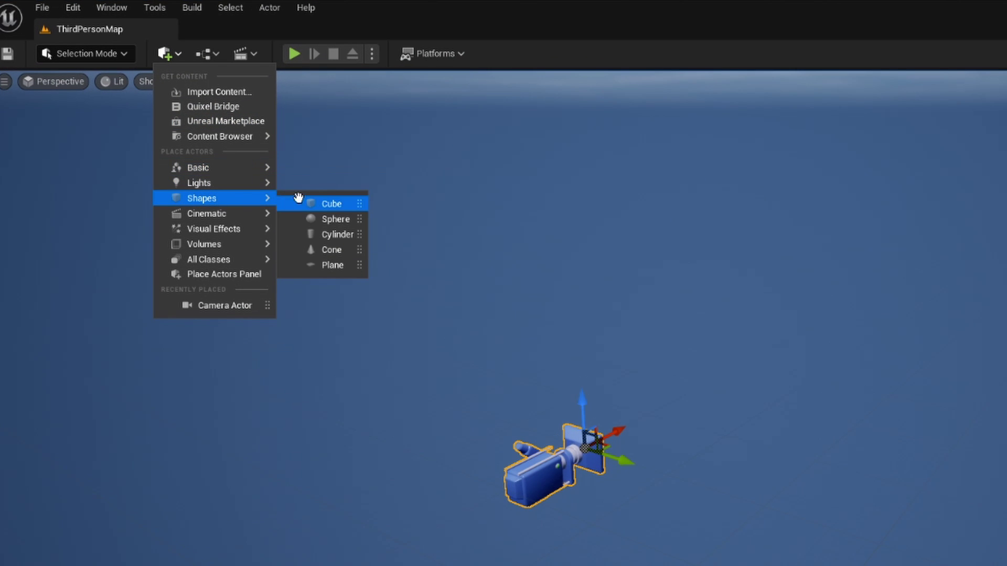
pyautogui.click(315, 204)
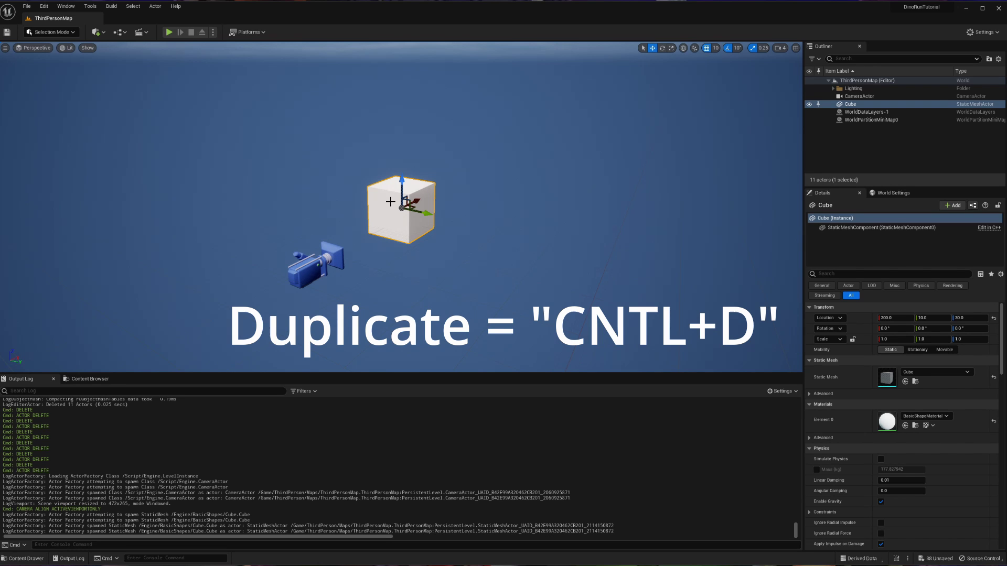
pyautogui.hotkey('ctrl', 'd')
pyautogui.hotkey('ctrl', 'd')
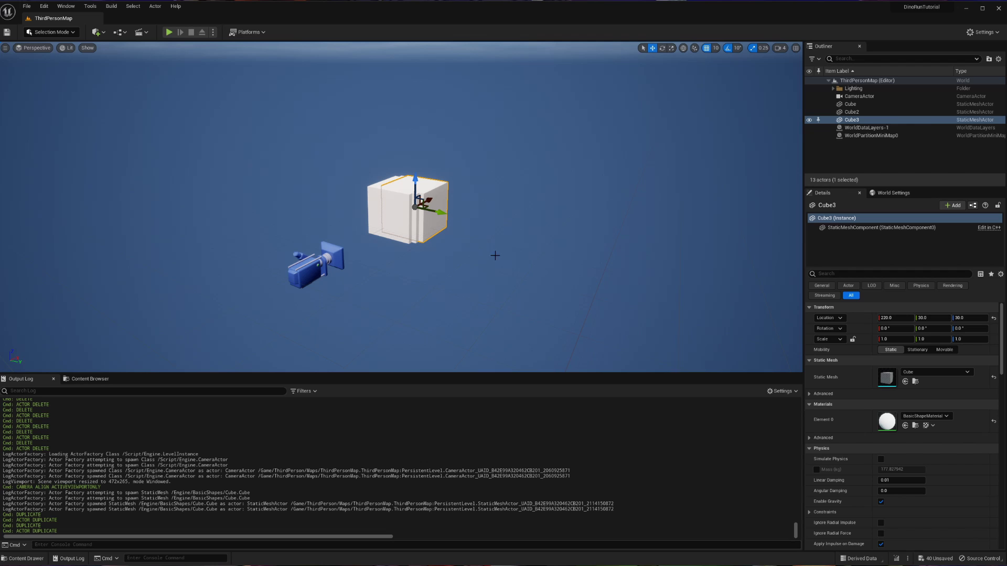
# Step: Spread the cubes apart: Cube3 at Y 200 and X 150, Cube at Y -200
pyautogui.moveTo(441, 220); pyautogui.dragTo(509, 254)
pyautogui.click(413, 216)
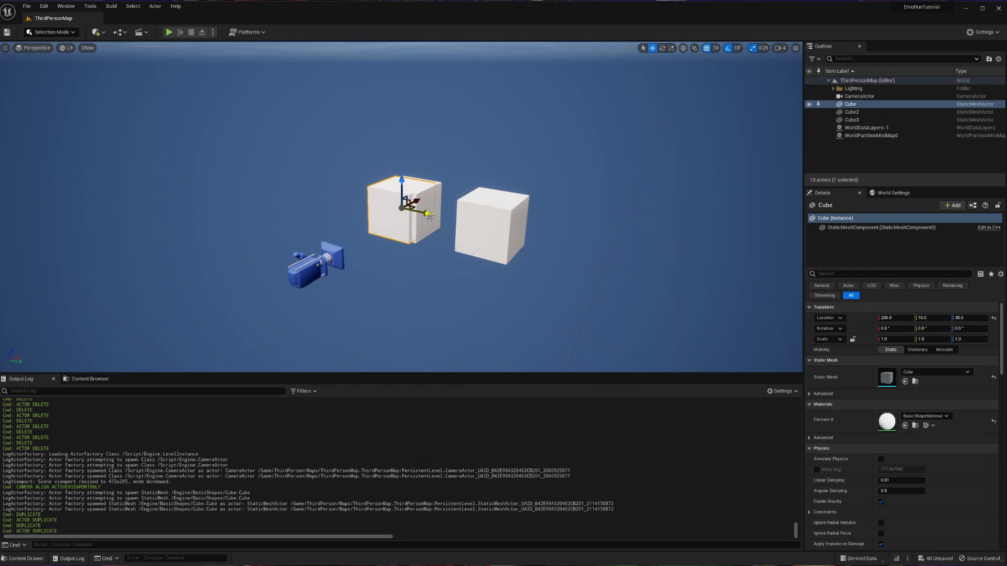
pyautogui.moveTo(428, 216); pyautogui.dragTo(354, 204)
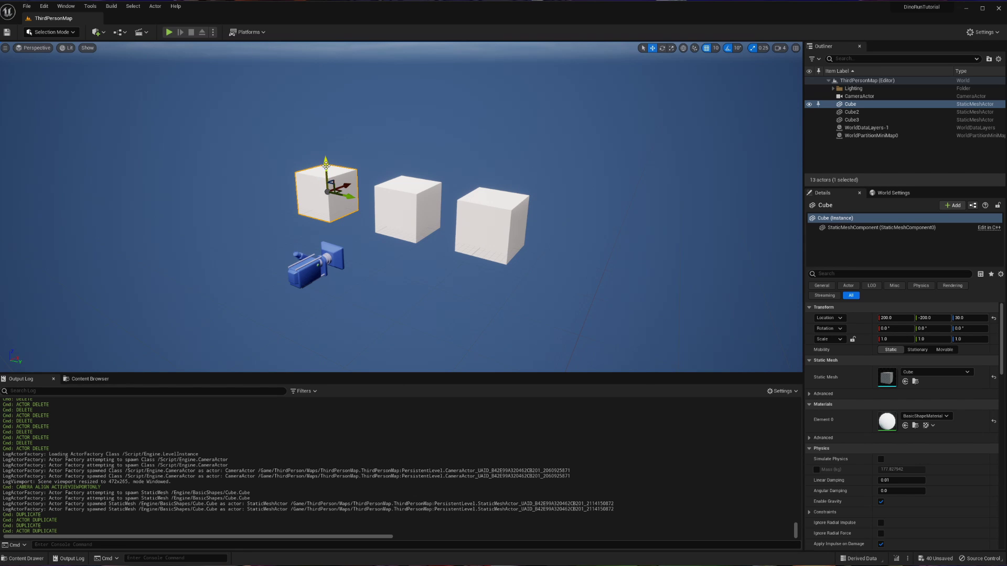
pyautogui.moveTo(347, 189); pyautogui.dragTo(388, 174)
pyautogui.click(514, 231)
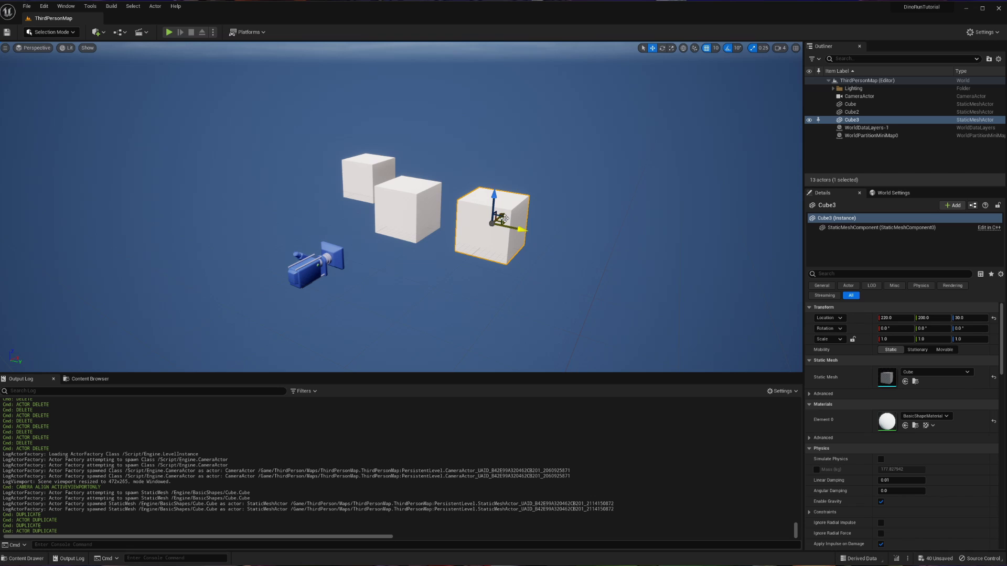
pyautogui.moveTo(504, 215); pyautogui.dragTo(490, 227)
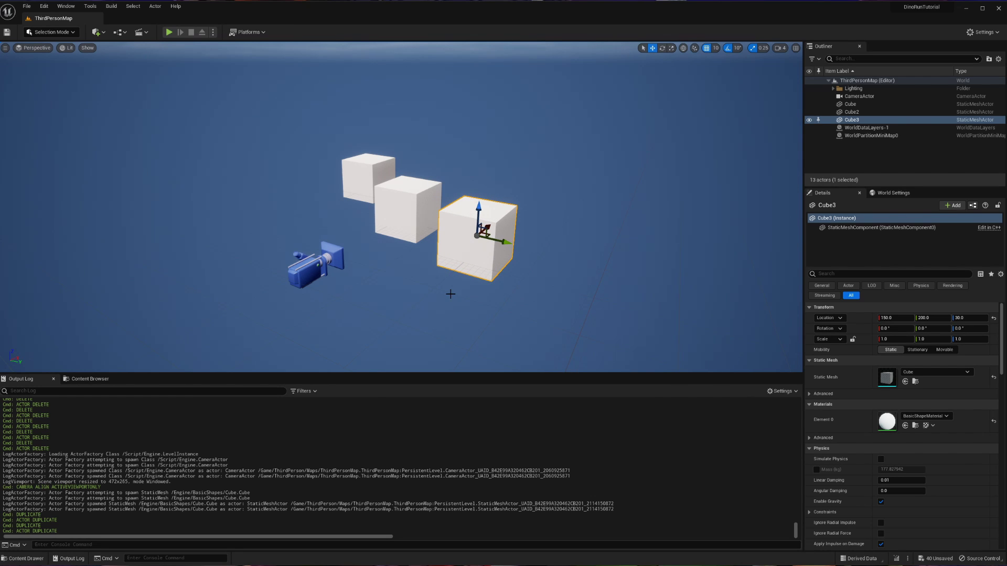
# Step: Select the CameraActor and drag it back along X to -220
pyautogui.click(315, 273)
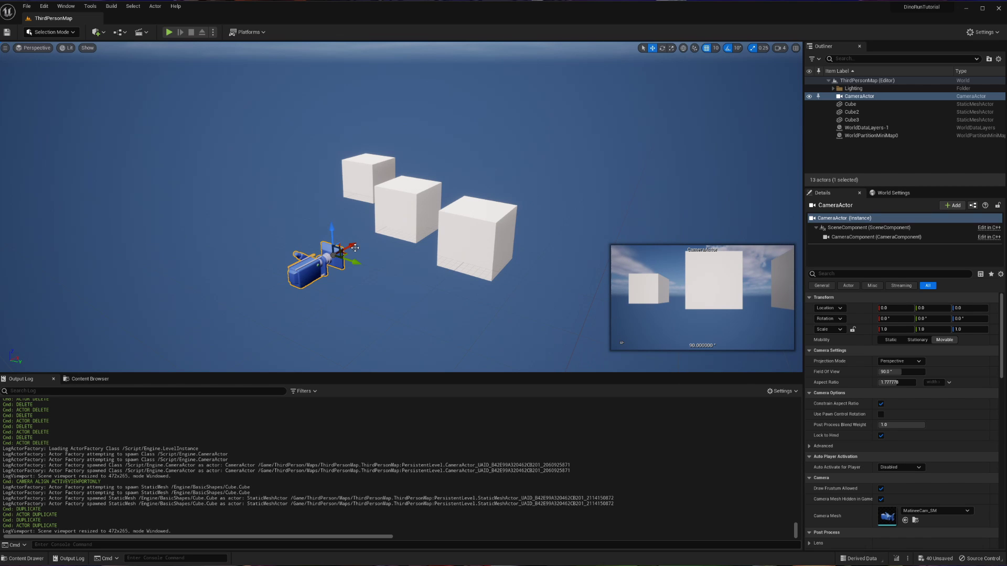
pyautogui.moveTo(355, 245); pyautogui.dragTo(324, 321)
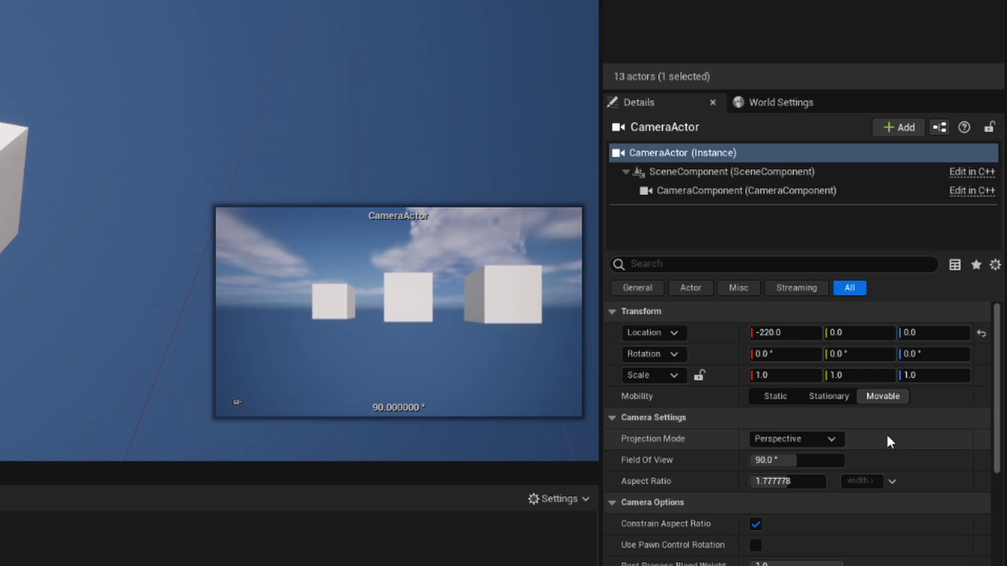
# Step: Set the camera's Projection Mode to Orthographic and raise Ortho Width to about 572.7
pyautogui.click(834, 440)
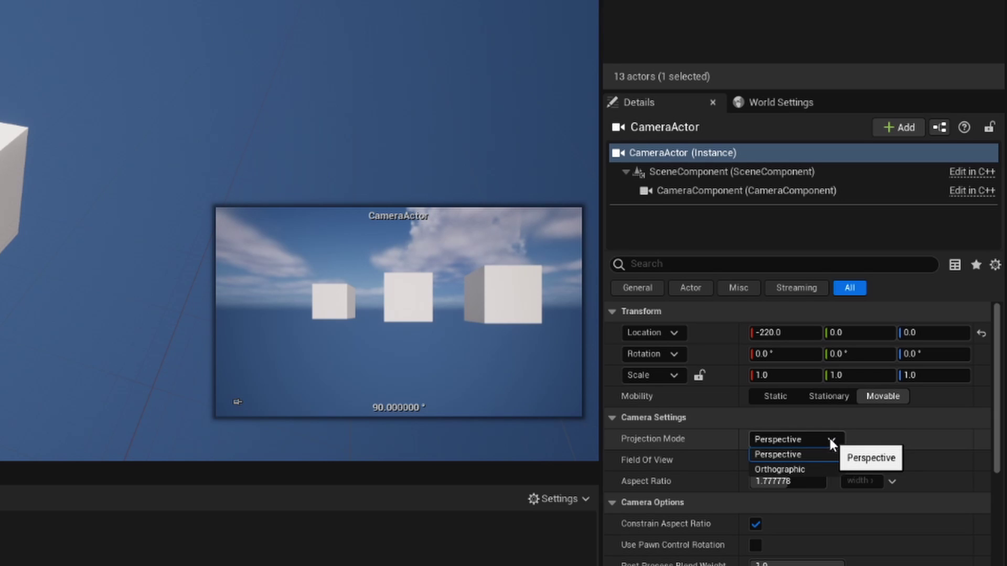
pyautogui.click(808, 466)
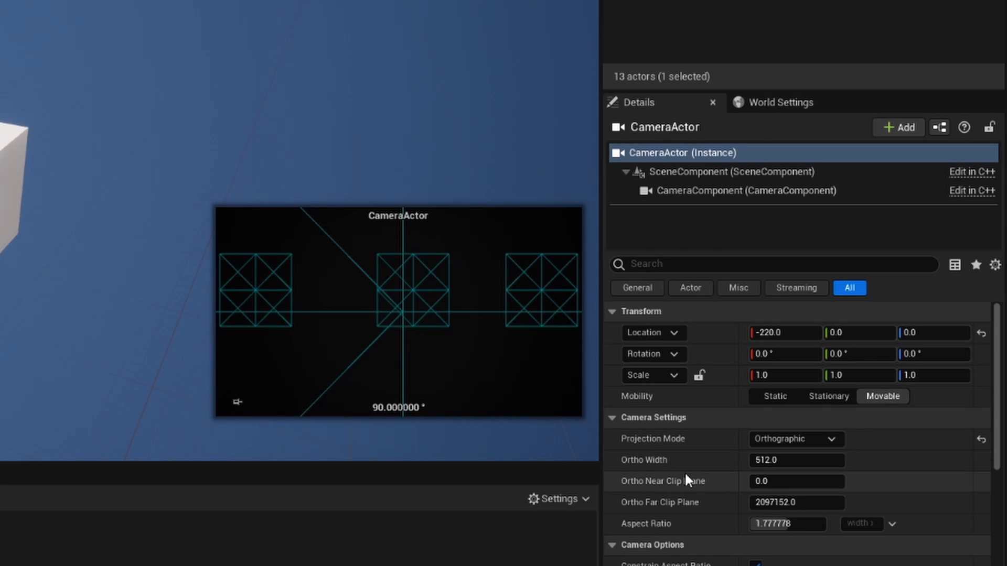
pyautogui.moveTo(755, 460)
pyautogui.mouseDown()
pyautogui.moveTo(867, 459)
pyautogui.moveTo(768, 460)
pyautogui.mouseUp()
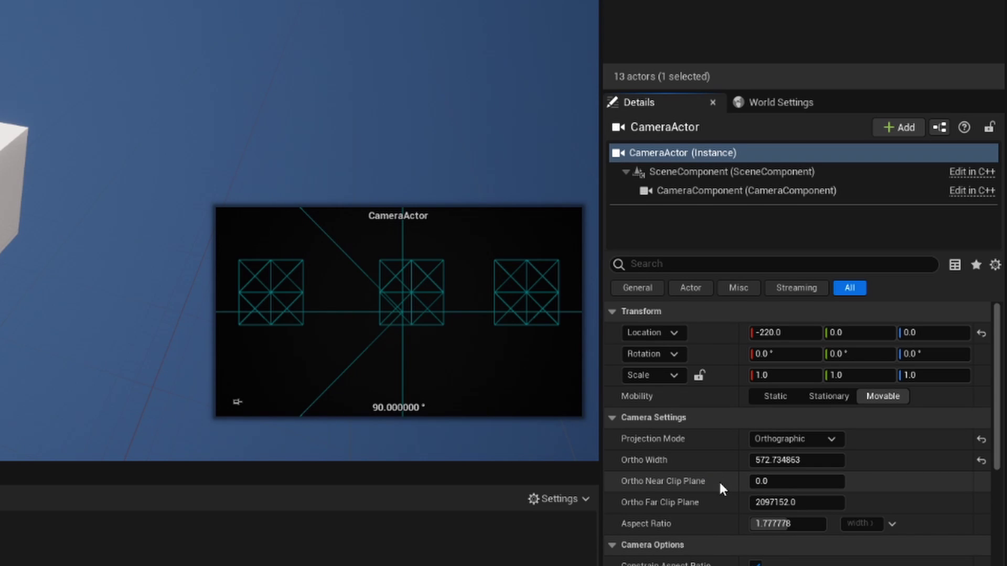
pyautogui.click(797, 481)
pyautogui.write('0.12')
pyautogui.moveTo(797, 481); pyautogui.dragTo(906, 481)
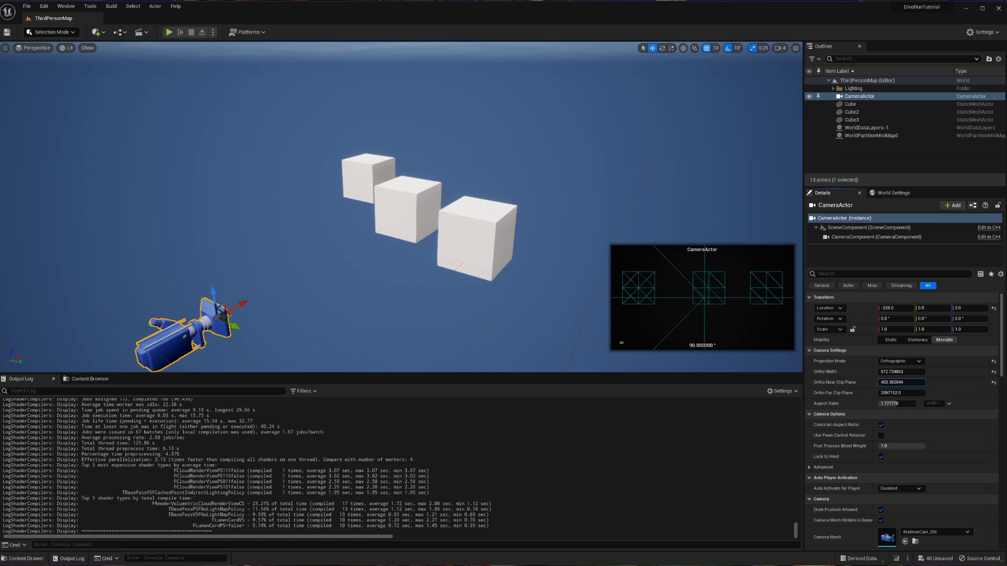
pyautogui.moveTo(901, 382); pyautogui.dragTo(888, 382)
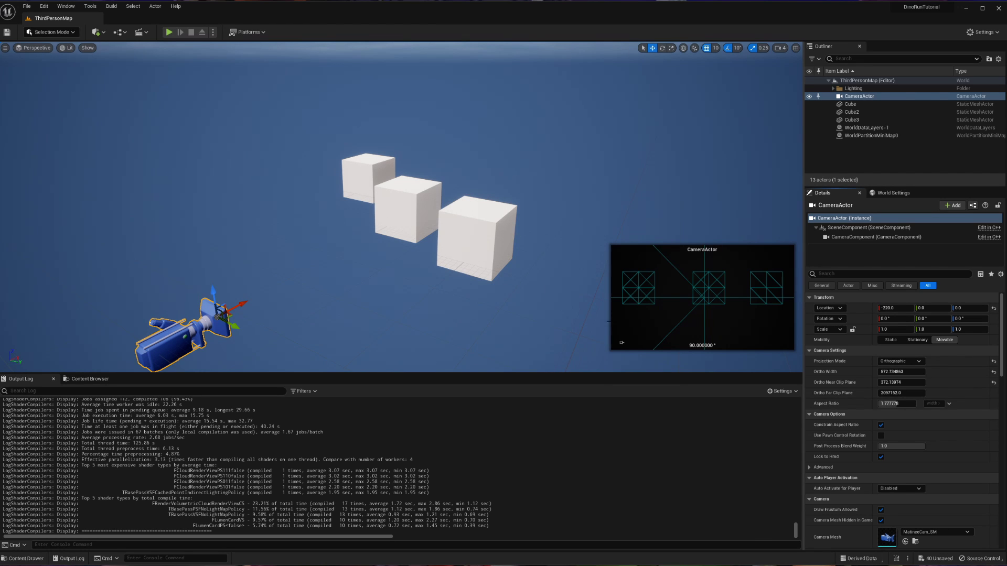
pyautogui.moveTo(886, 382); pyautogui.dragTo(944, 382)
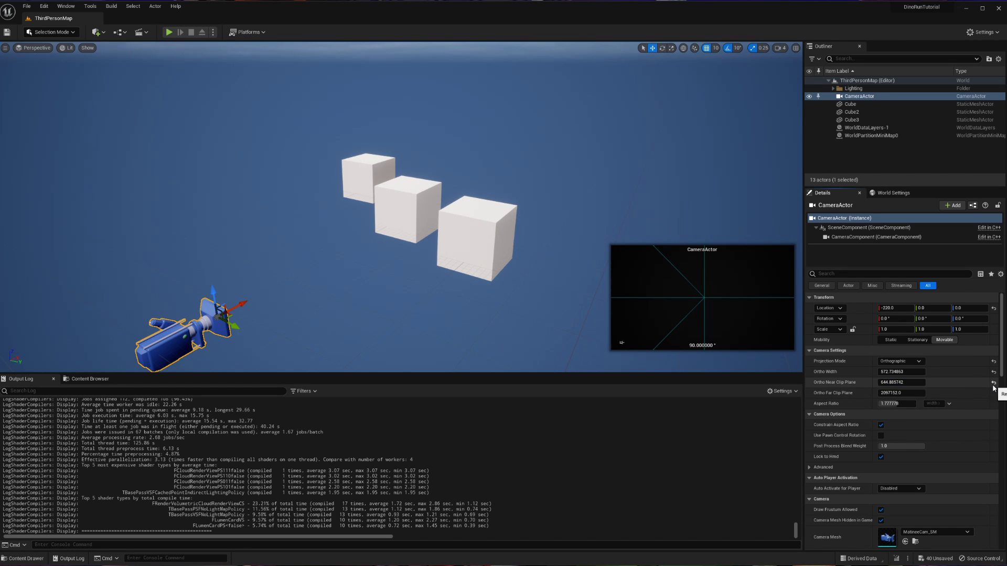
pyautogui.click(993, 383)
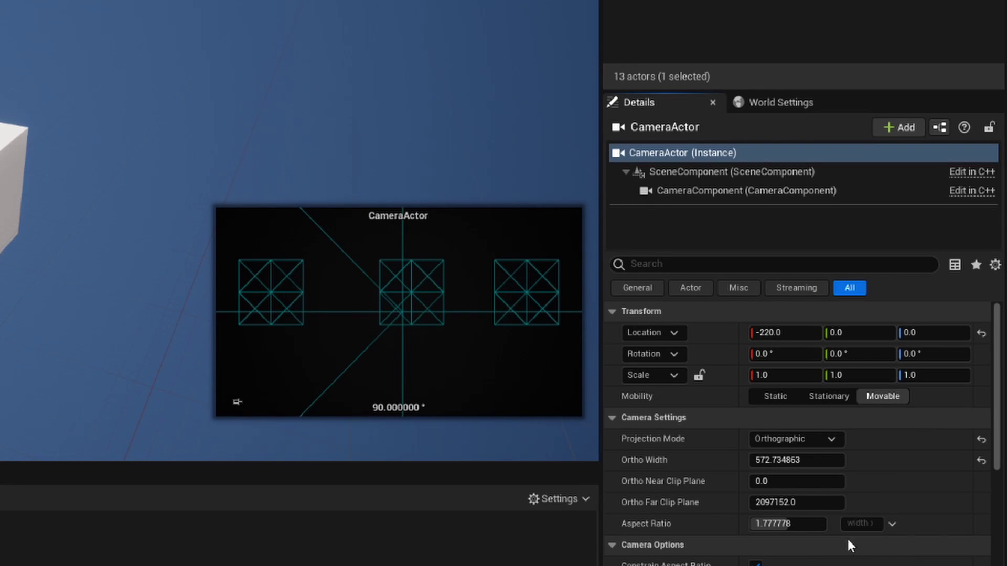
# Step: Apply the 1920x1080 (16:9) aspect ratio preset (1.777778) to the camera, then start a play test
pyautogui.moveTo(772, 526); pyautogui.dragTo(809, 526)
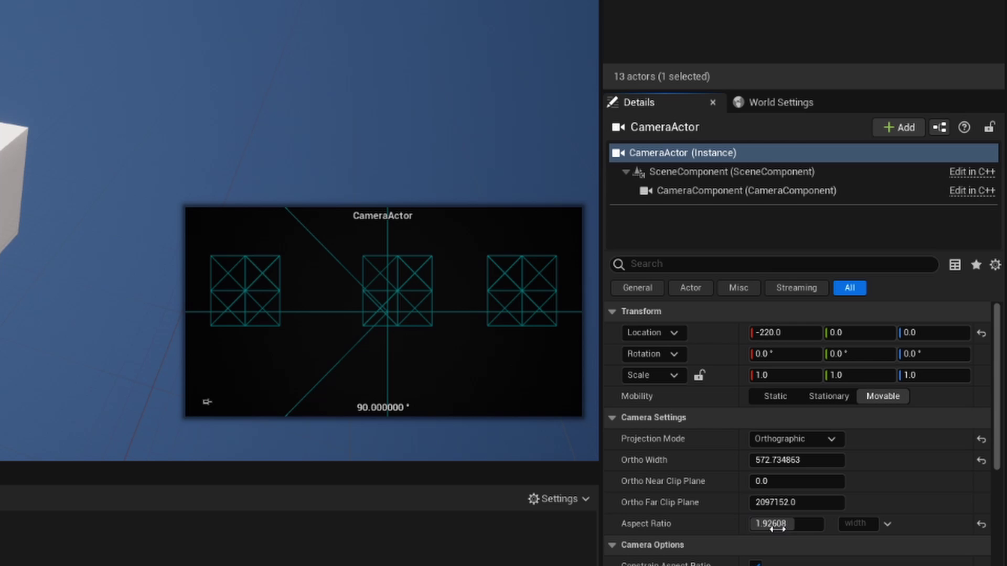
pyautogui.click(898, 523)
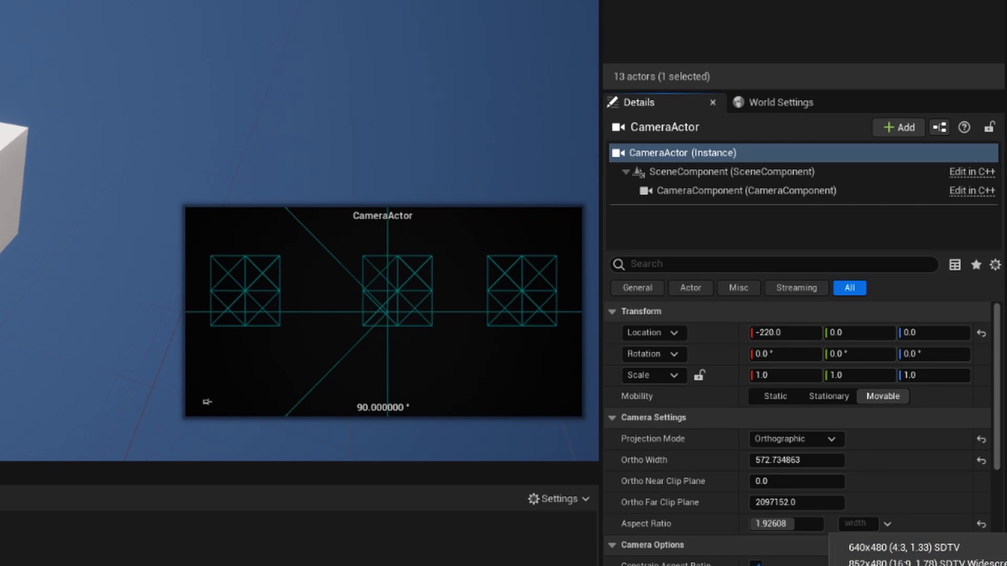
pyautogui.click(902, 563)
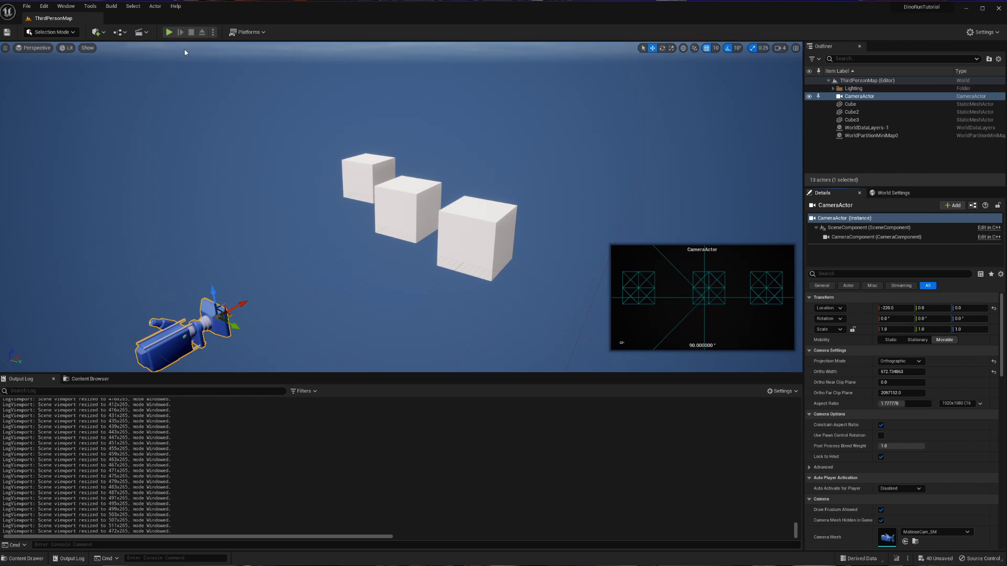
pyautogui.click(170, 33)
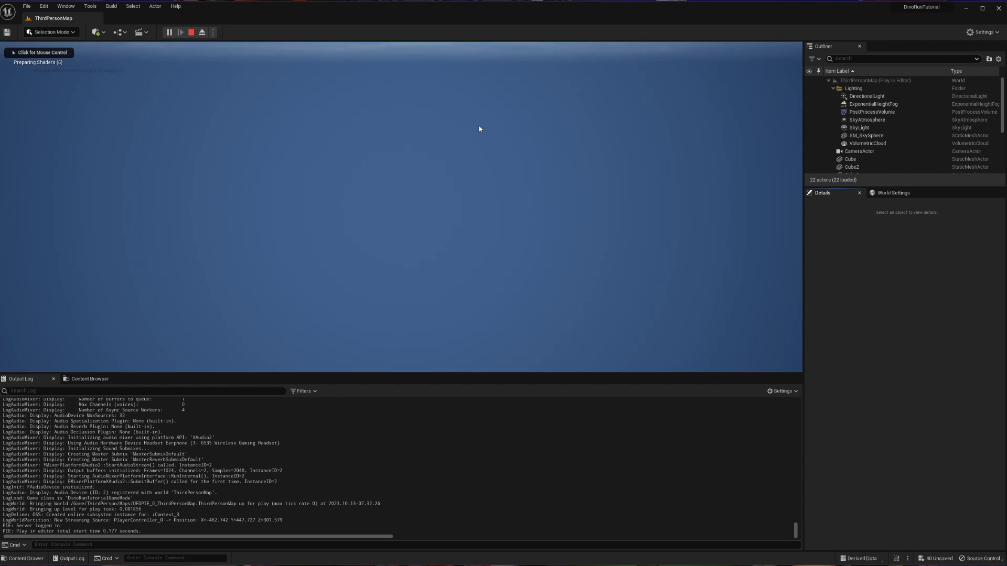
# Step: Stop the play test, set the camera's Auto Activate for Player to Player 0, and play again
pyautogui.click(190, 33)
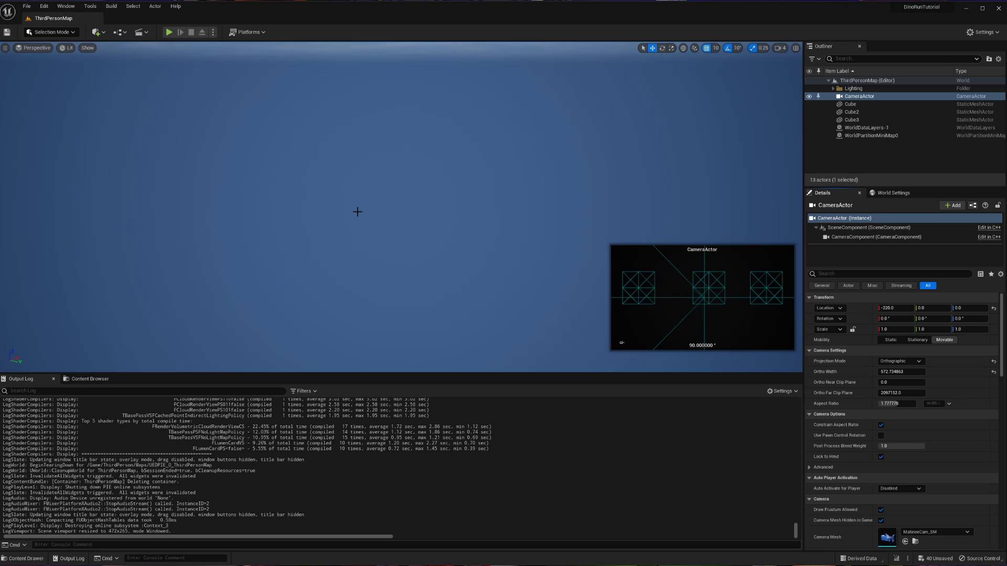
pyautogui.press('f')
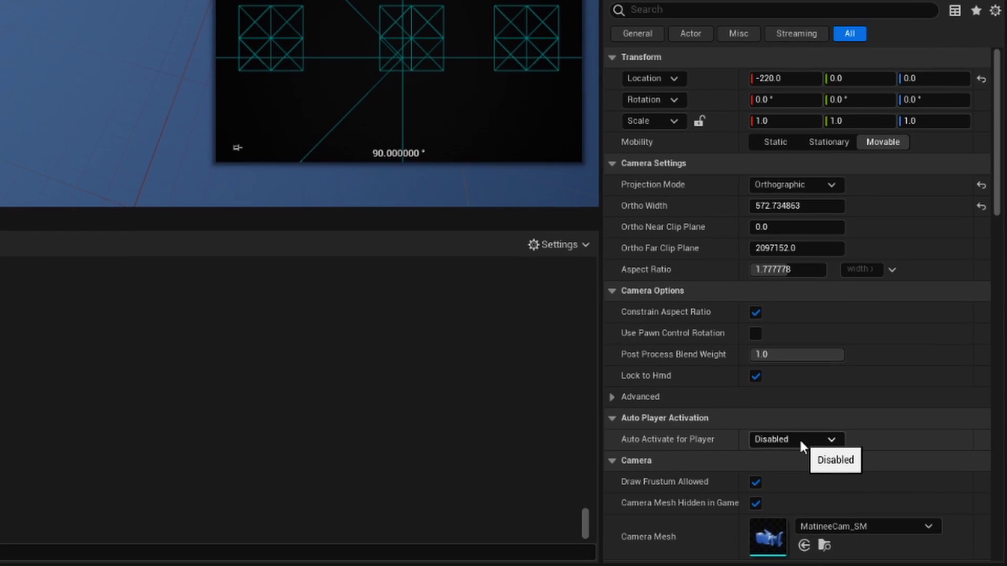
pyautogui.click(903, 487)
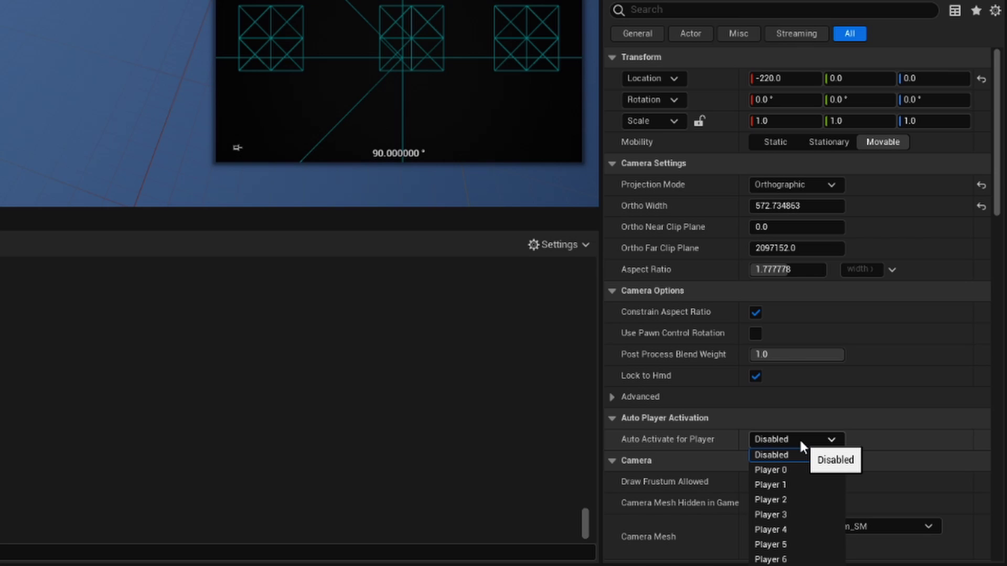
pyautogui.click(797, 469)
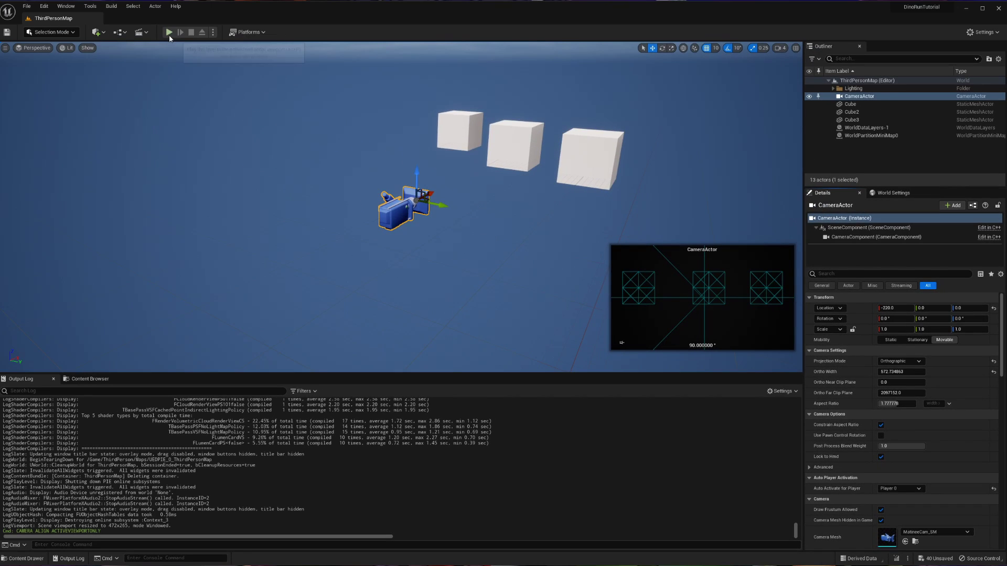
pyautogui.click(170, 36)
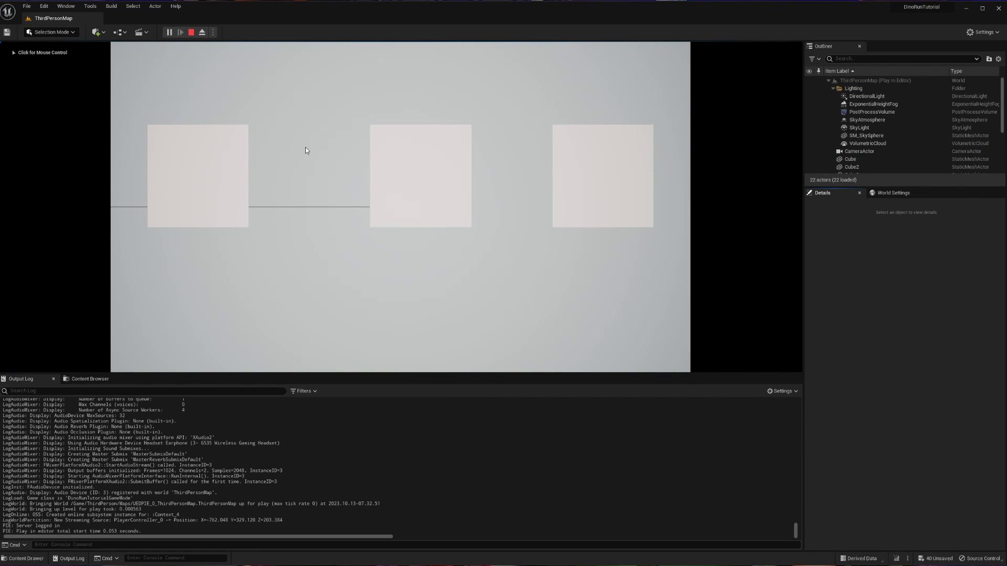
# Step: End the Play-In-Editor session with the toolbar Stop button
pyautogui.click(190, 32)
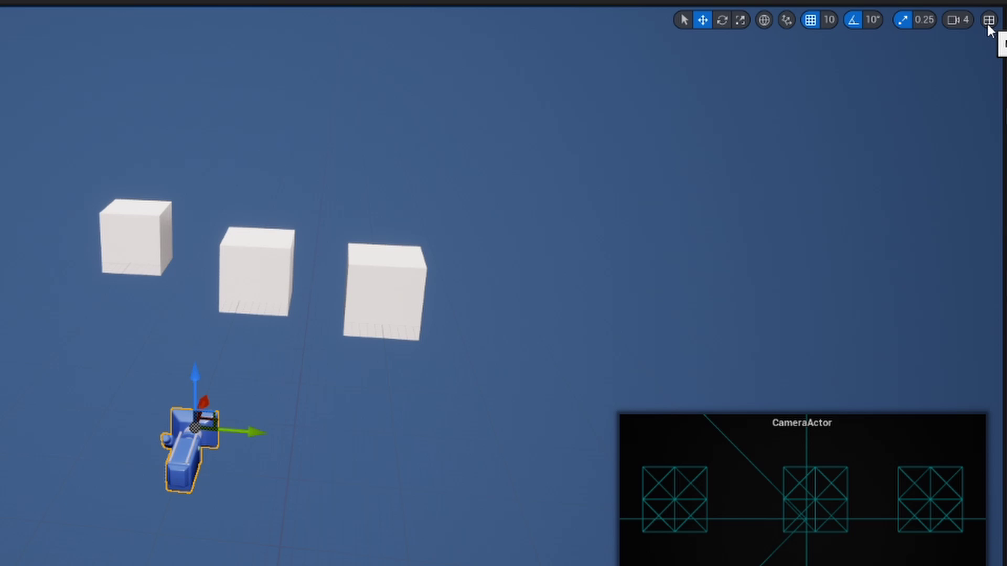
# Step: Switch to the four-pane layout, pilot CameraActor in the top pane, and set it to Lit
pyautogui.click(989, 20)
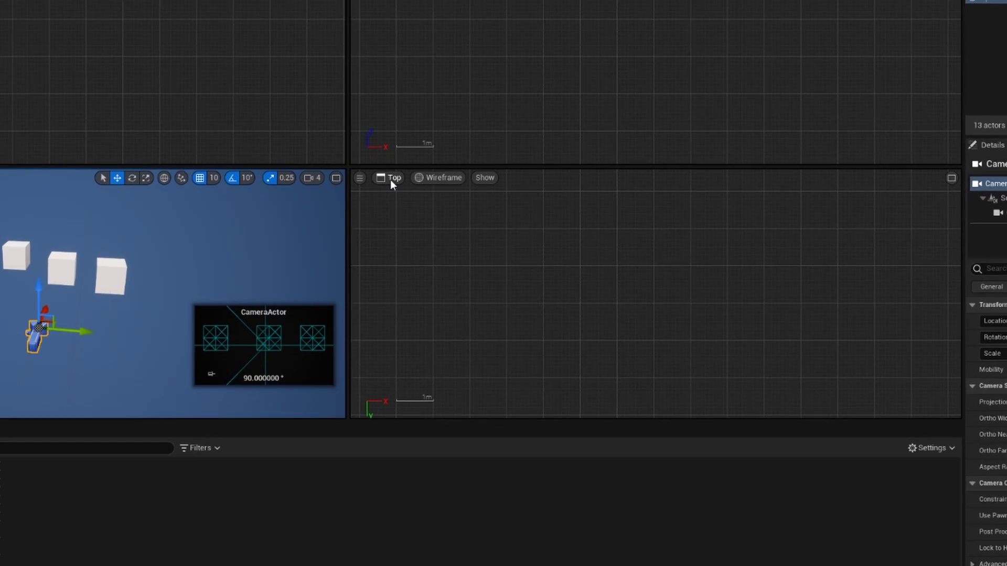
pyautogui.click(429, 215)
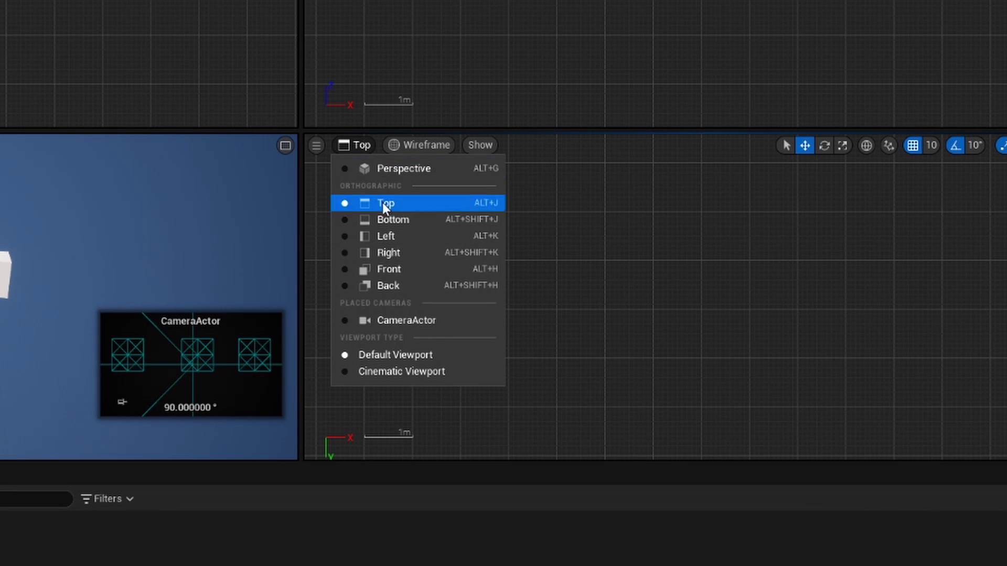
pyautogui.click(426, 320)
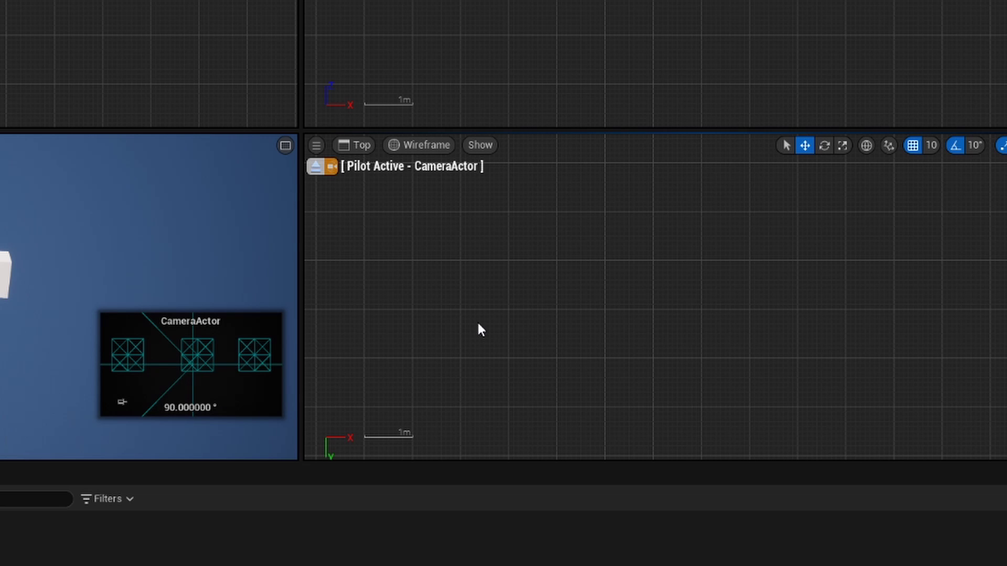
pyautogui.click(419, 147)
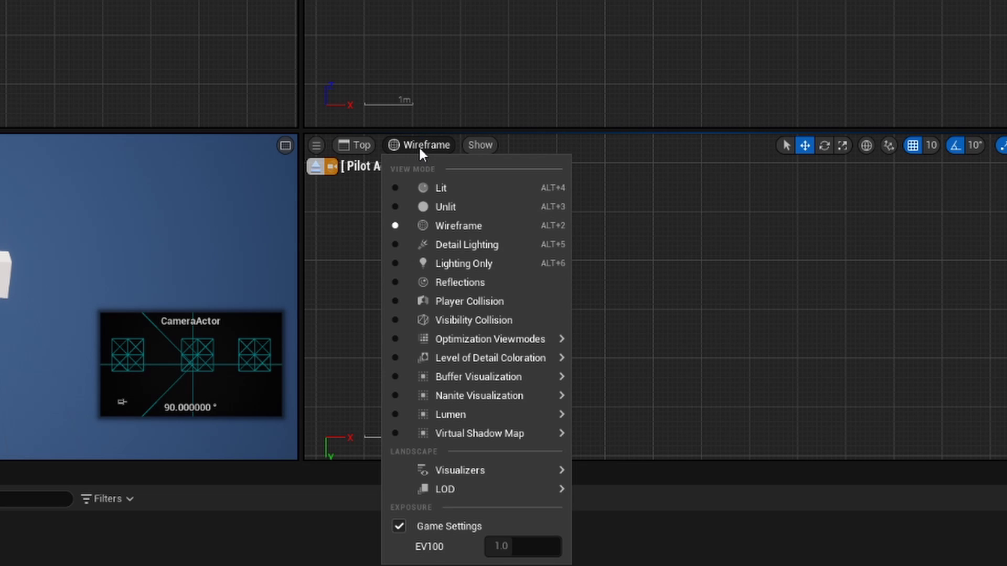
pyautogui.click(429, 189)
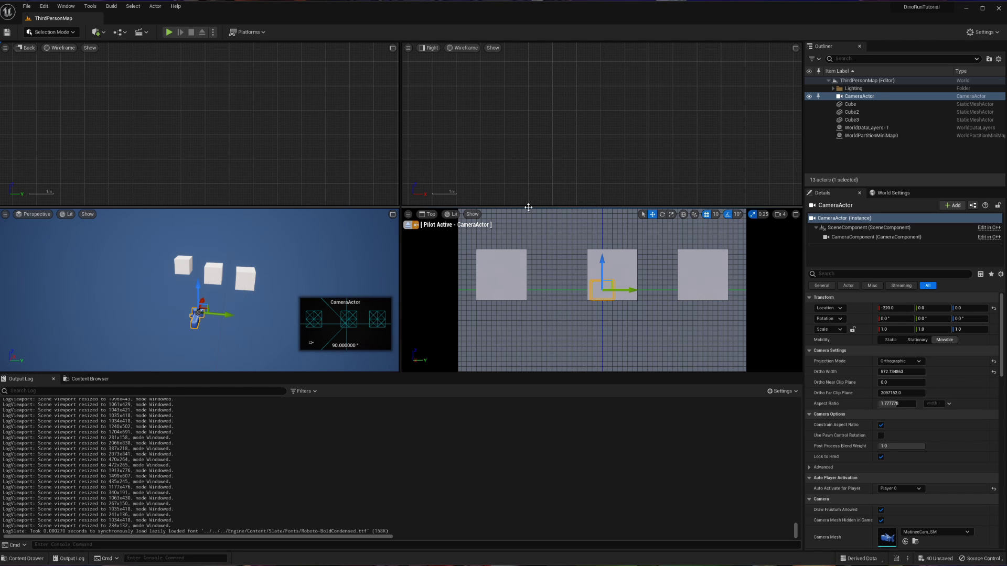
# Step: Drag the splitter up to enlarge the lower viewports, then nudge Cube3 to Y 220
pyautogui.moveTo(528, 207); pyautogui.dragTo(516, 51)
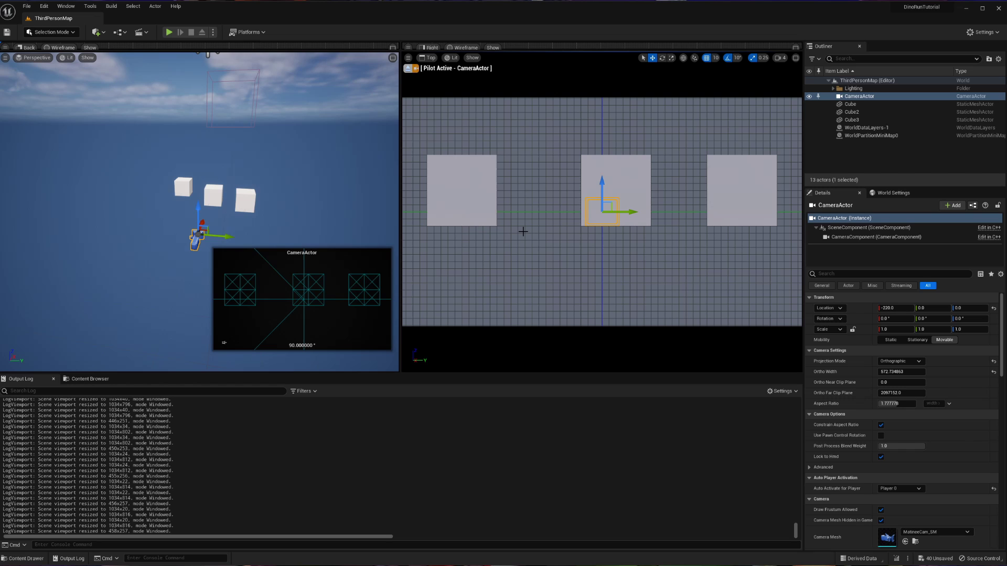
pyautogui.click(245, 200)
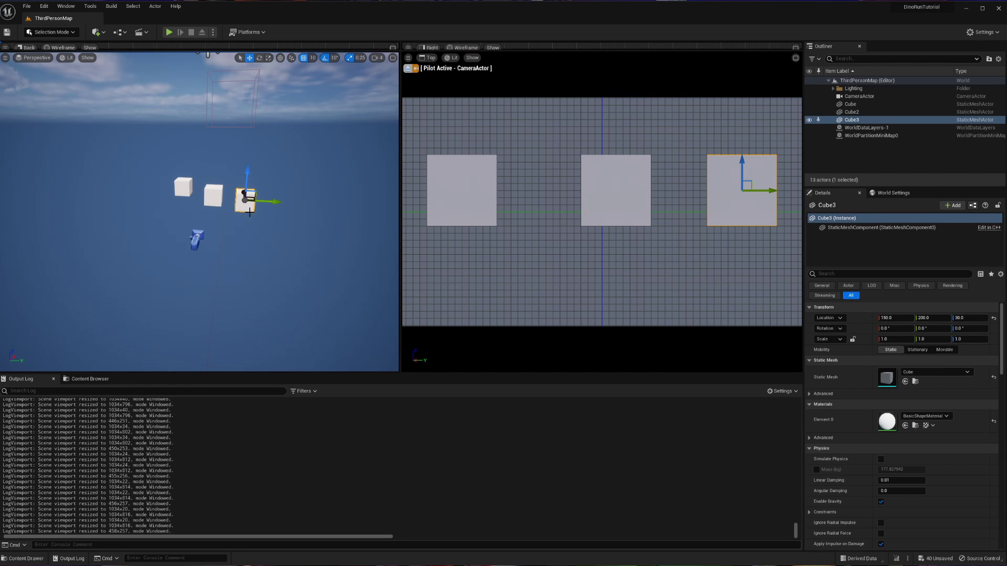
pyautogui.moveTo(267, 203)
pyautogui.mouseDown()
pyautogui.moveTo(320, 208)
pyautogui.moveTo(282, 204)
pyautogui.mouseUp()
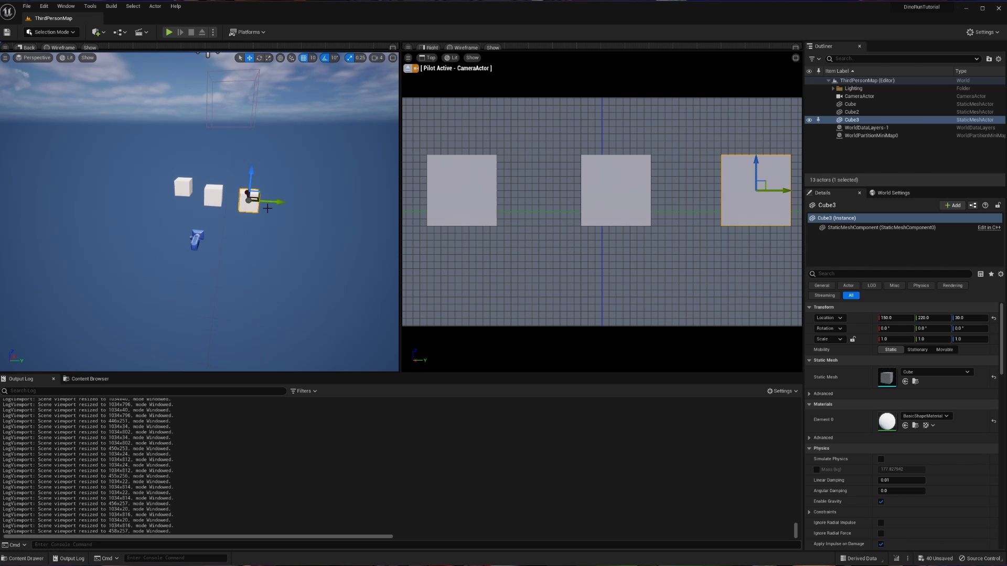
# Step: Delete the middle and left cubes, leaving only Cube3
pyautogui.click(208, 196)
pyautogui.press('Delete')
pyautogui.click(183, 186)
pyautogui.press('Delete')
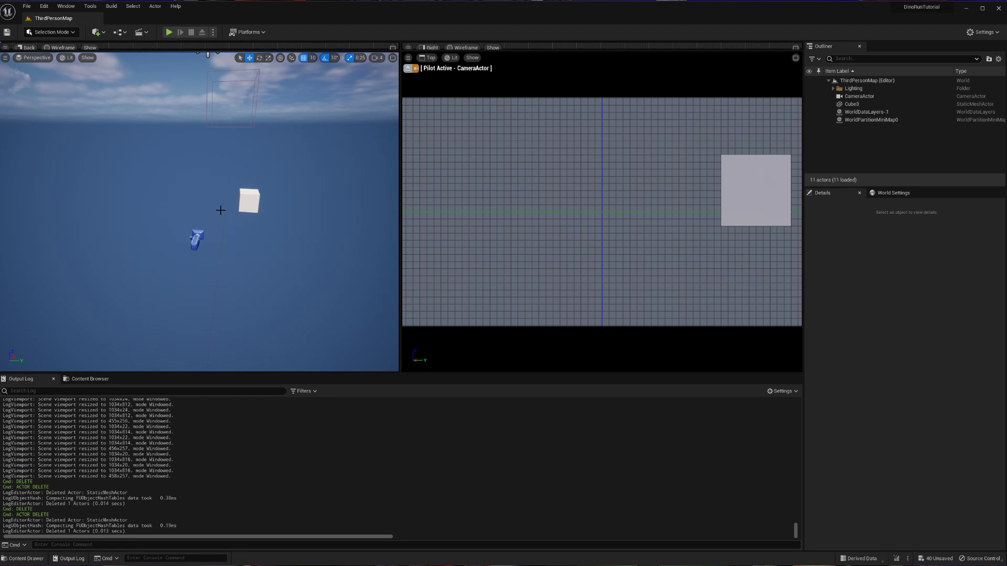
# Step: Lower Cube3 to location 150, 220, -90 and switch to the scale tool
pyautogui.click(248, 200)
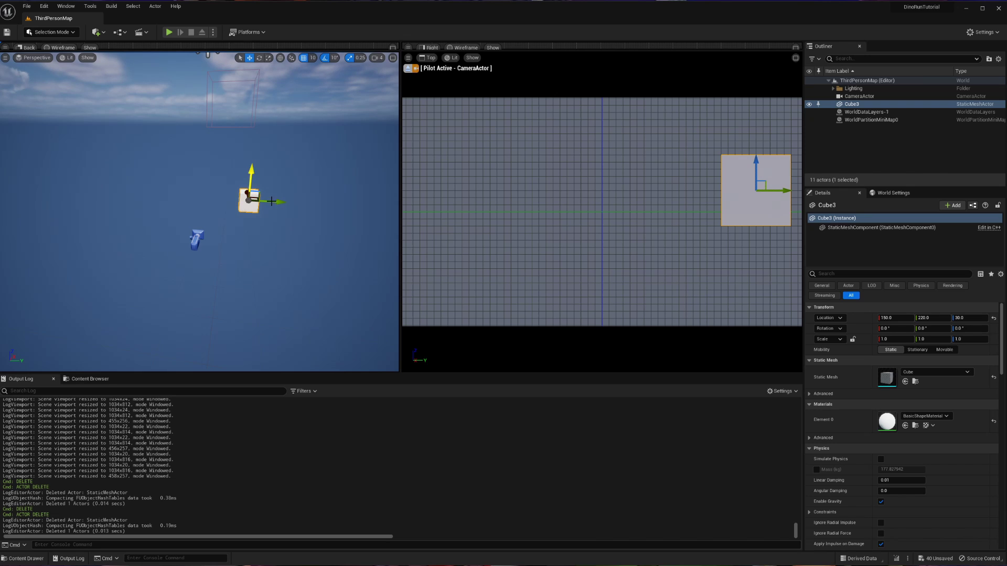
pyautogui.moveTo(249, 175); pyautogui.dragTo(285, 271)
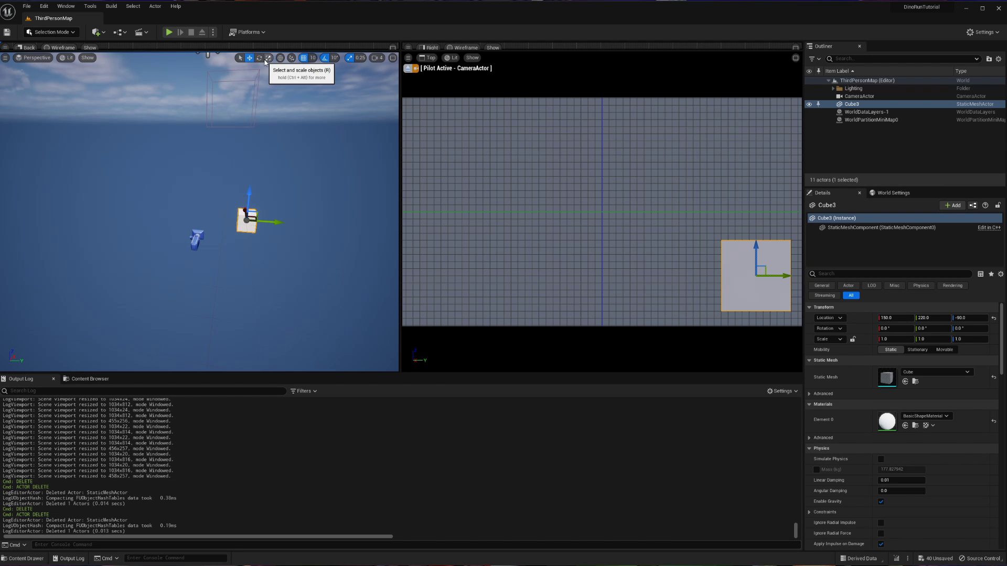
pyautogui.press('r')
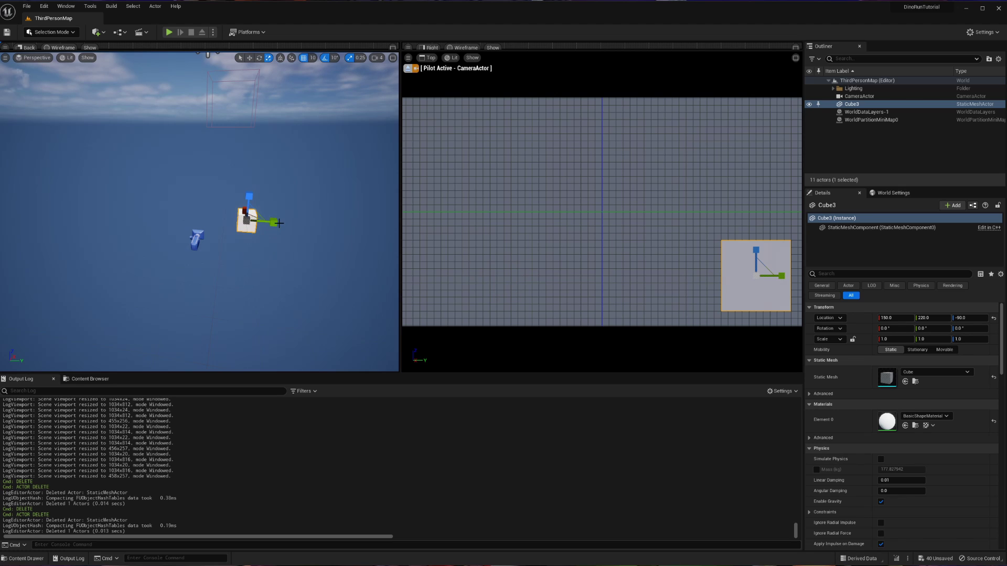
# Step: Stretch Cube3 along Y to a scale of 1.0, 31.5, 1.0, forming a long flat bar
pyautogui.moveTo(274, 223); pyautogui.dragTo(367, 226)
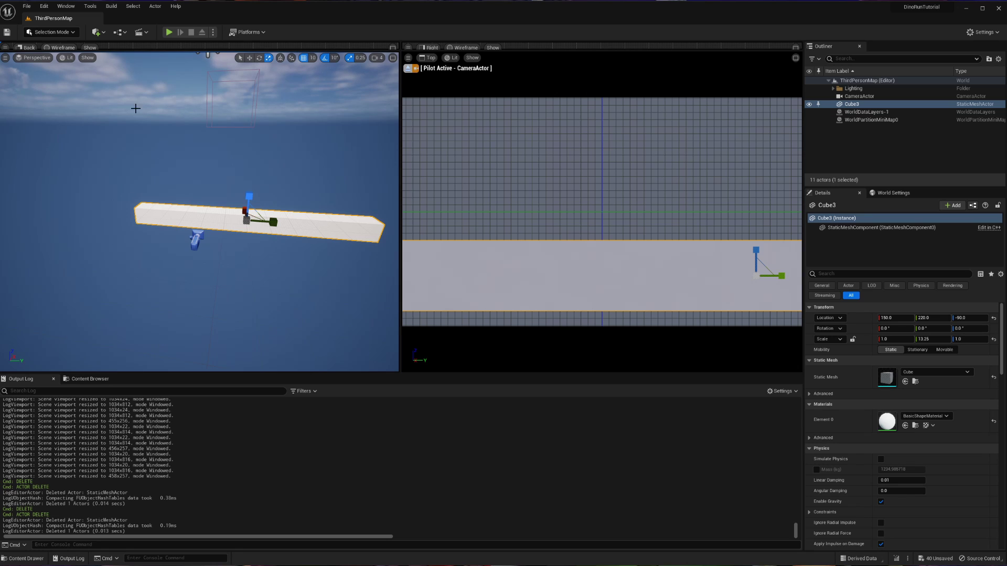
pyautogui.moveTo(196, 167)
pyautogui.mouseDown(button='right')
pyautogui.moveTo(220, 167)
pyautogui.moveTo(199, 166)
pyautogui.mouseUp(button='right')
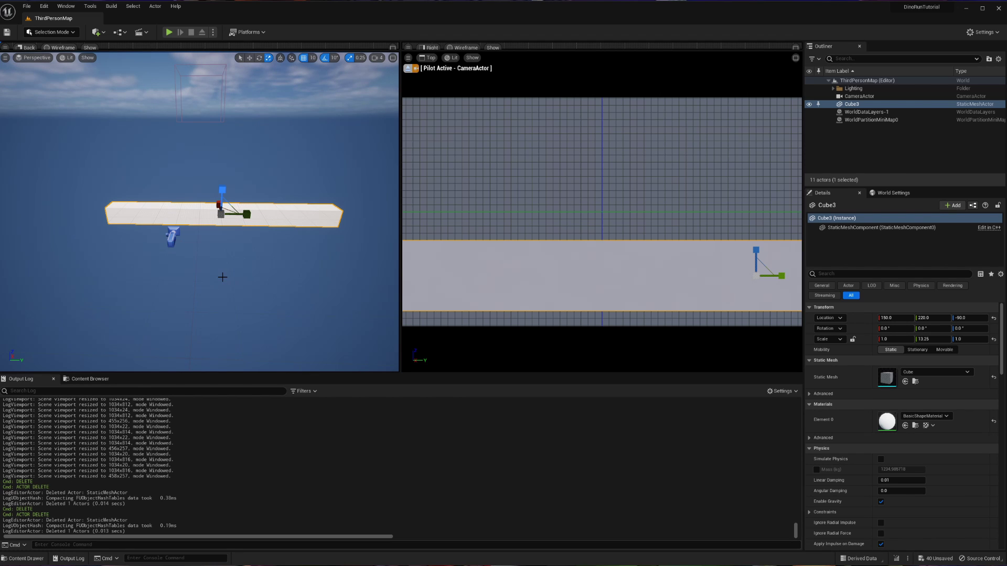
pyautogui.scroll(-5, 225, 274)
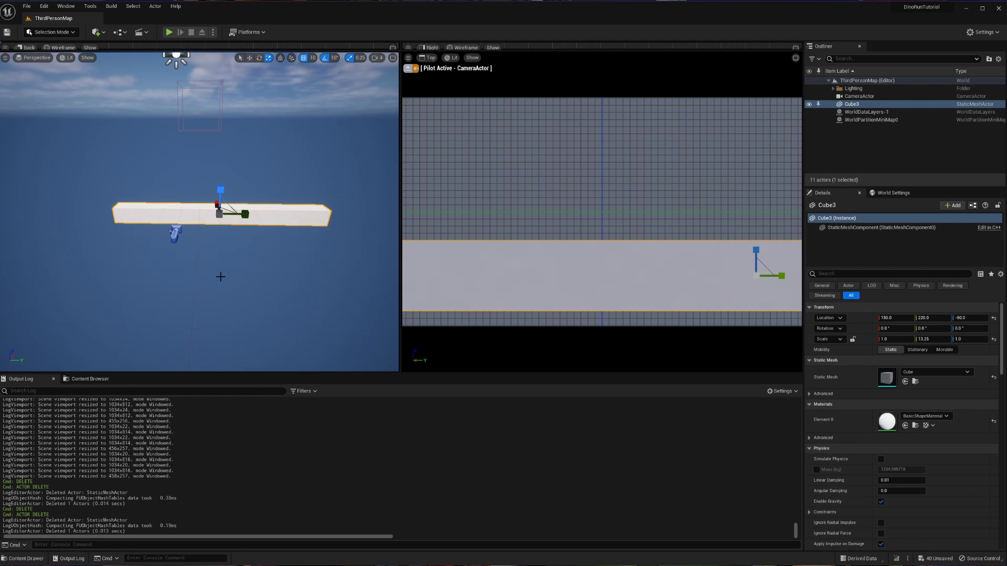
pyautogui.moveTo(243, 213); pyautogui.dragTo(314, 214)
pyautogui.scroll(-3, 178, 266)
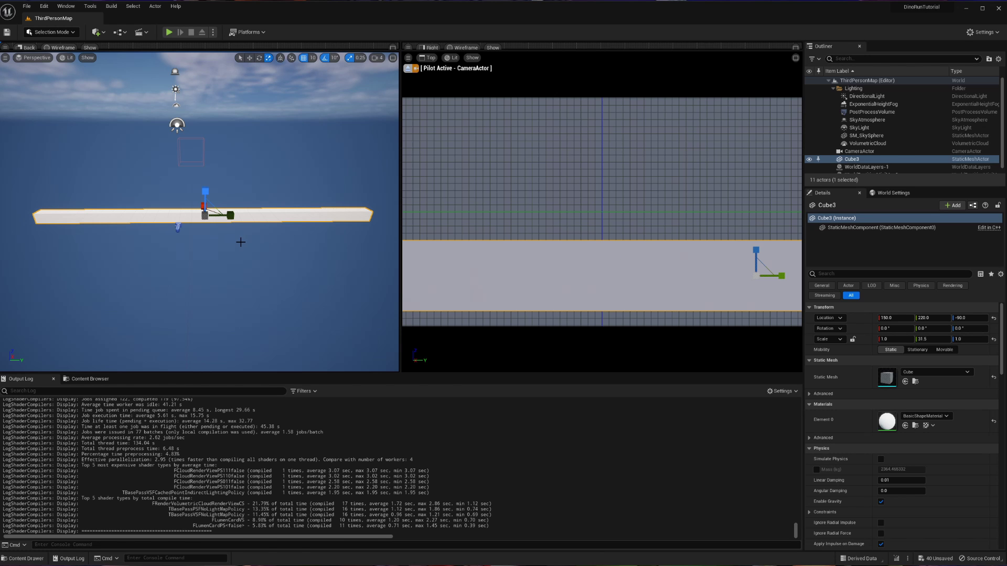
# Step: Move the CameraActor back to location -1000, 0, 0
pyautogui.click(179, 230)
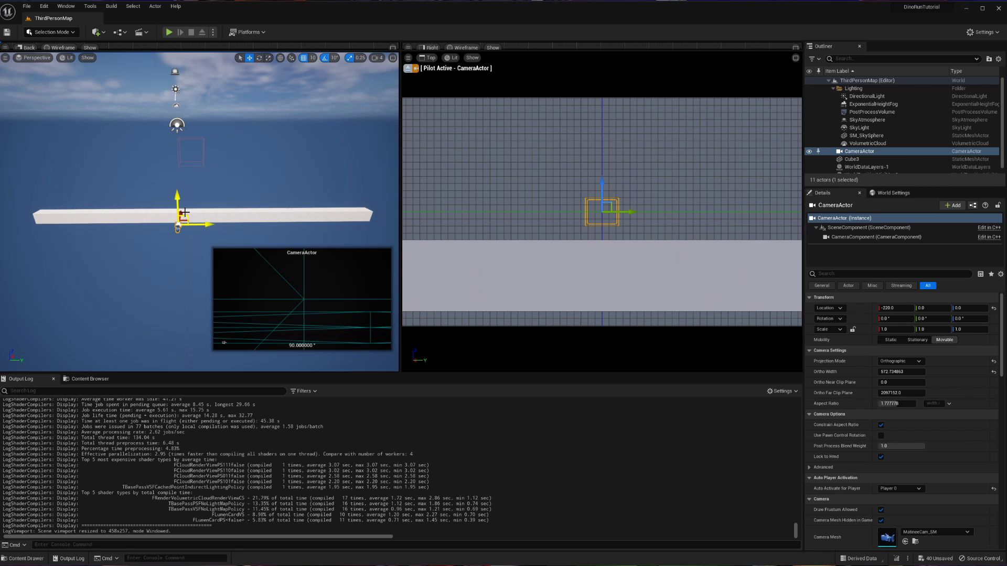
pyautogui.moveTo(189, 223); pyautogui.dragTo(205, 333)
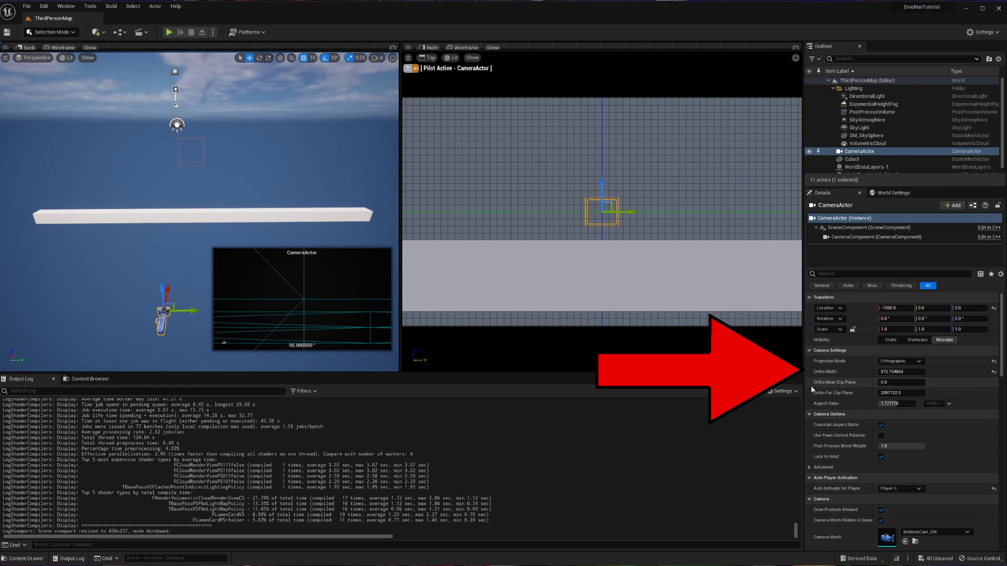
# Step: Set the CameraActor's Ortho Width to 1450 in Camera Settings
pyautogui.moveTo(889, 371); pyautogui.dragTo(959, 372)
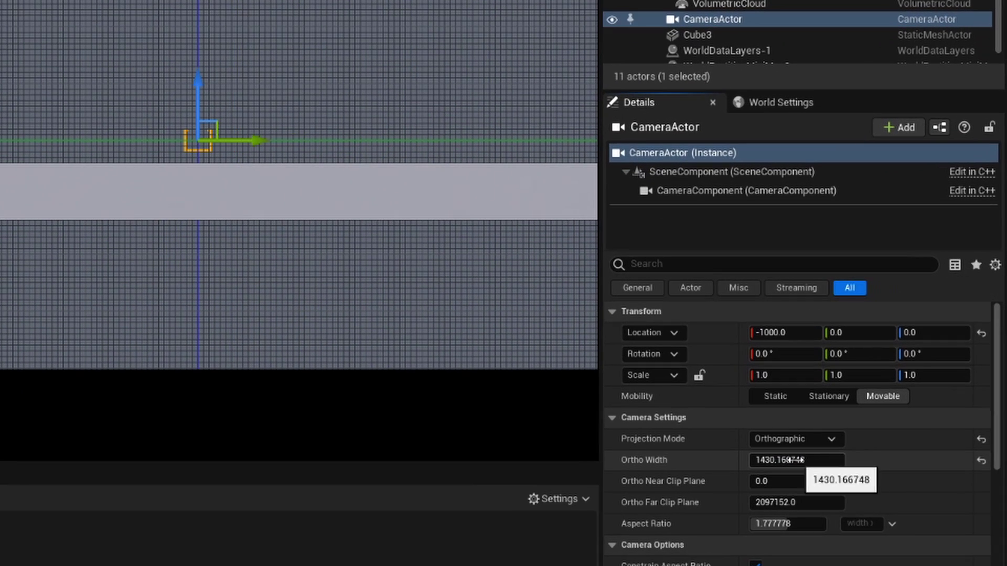
pyautogui.click(906, 371)
pyautogui.write('1450')
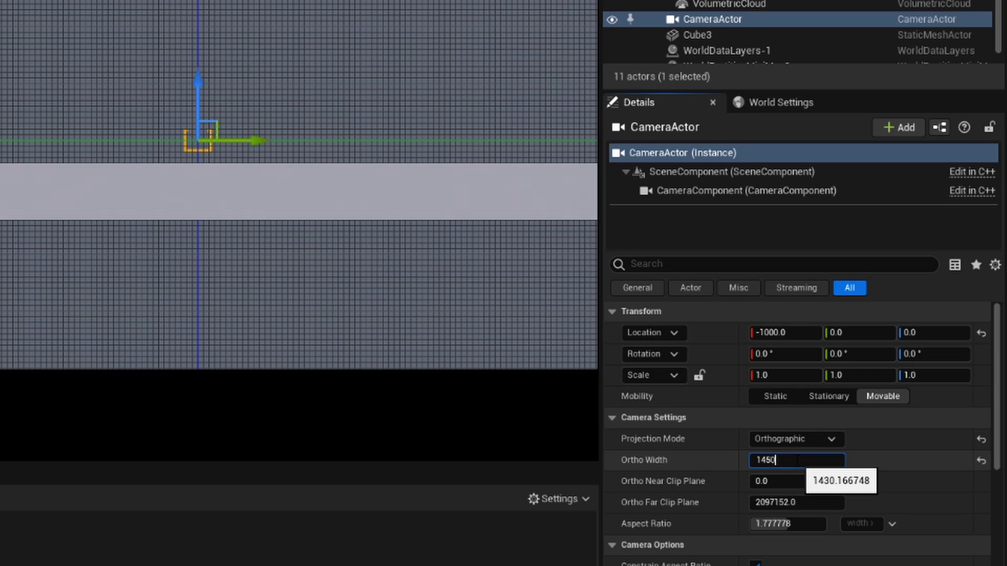
pyautogui.press('Return')
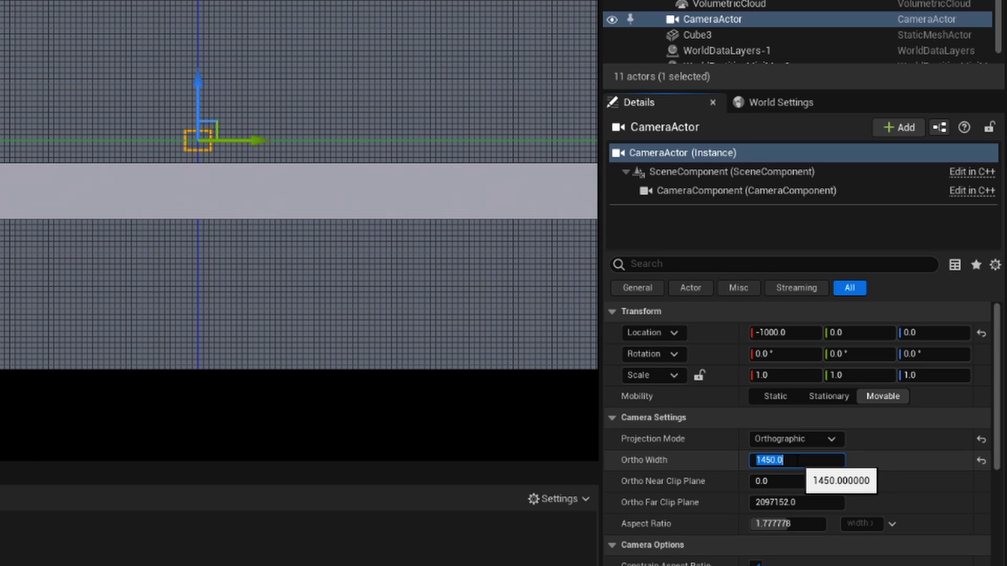
pyautogui.click(872, 460)
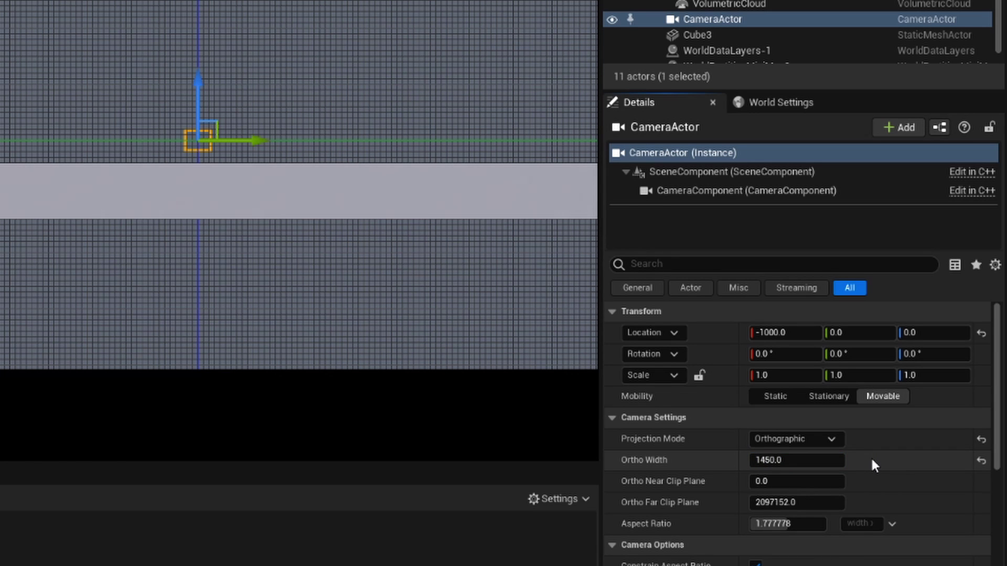